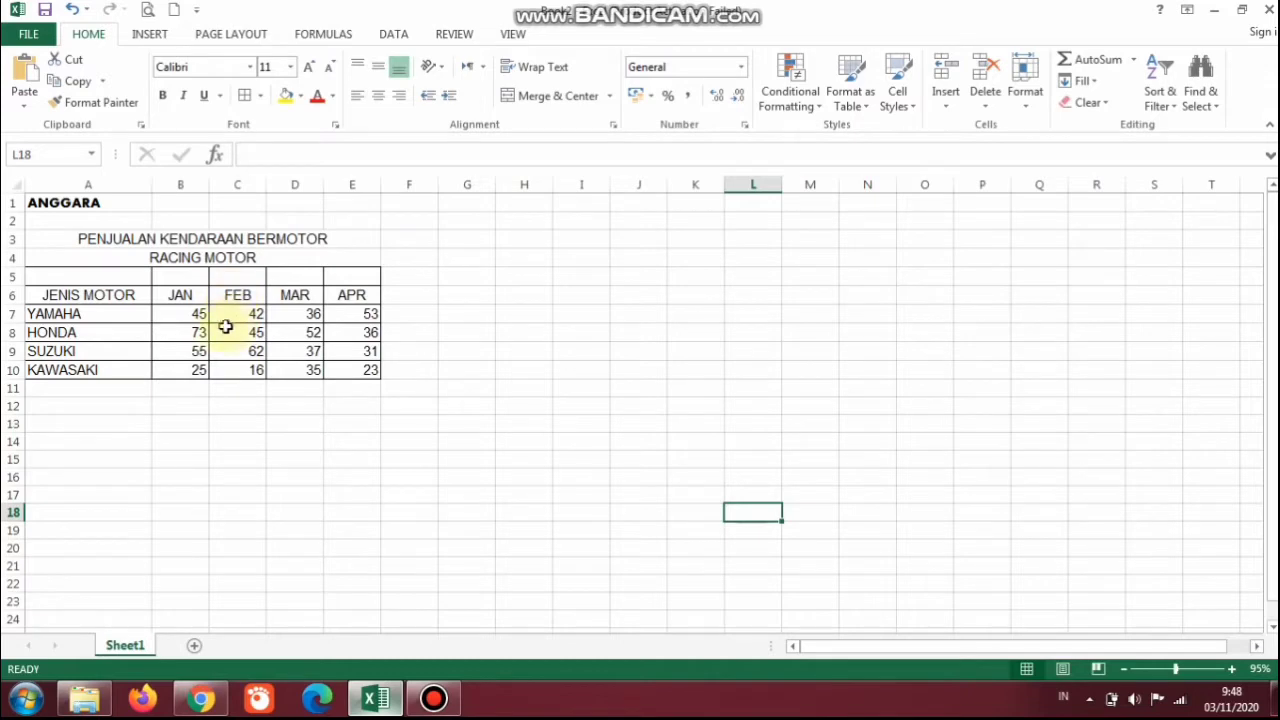
# - Review the motorcycle sales table, including its title rows, motor types, month headers and monthly sales figures
pyautogui.click(117, 204)
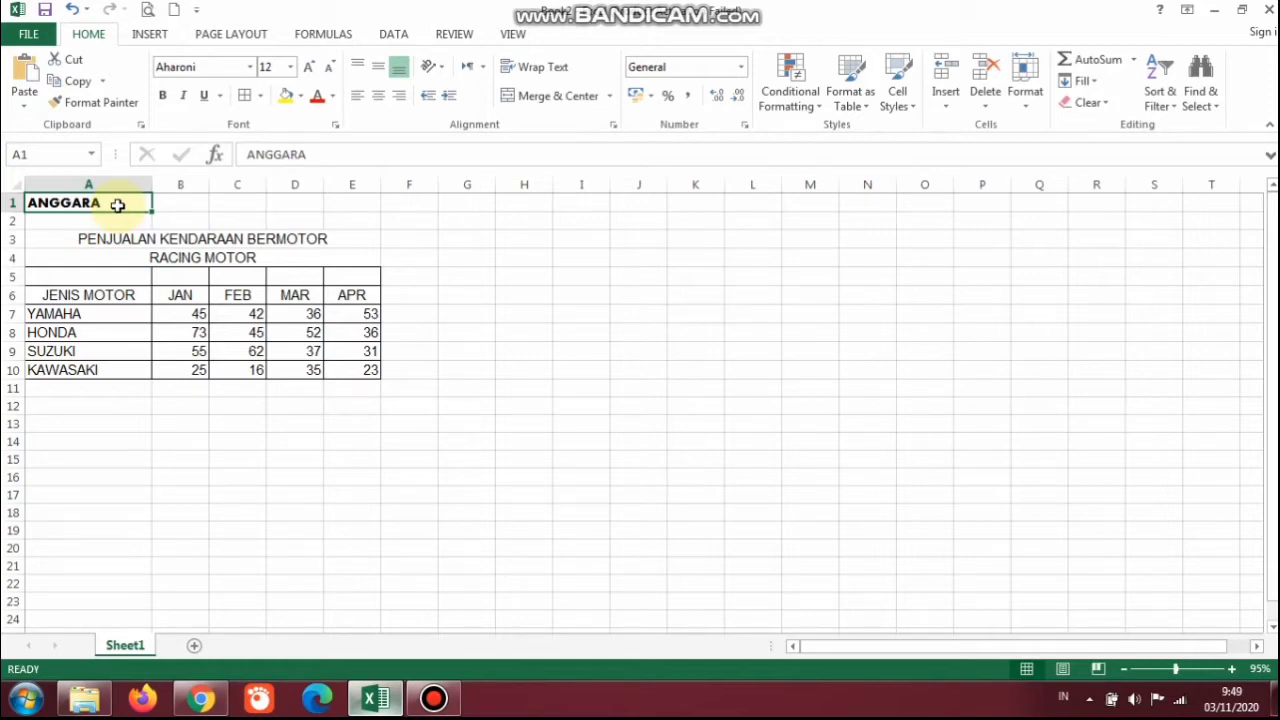
pyautogui.click(142, 243)
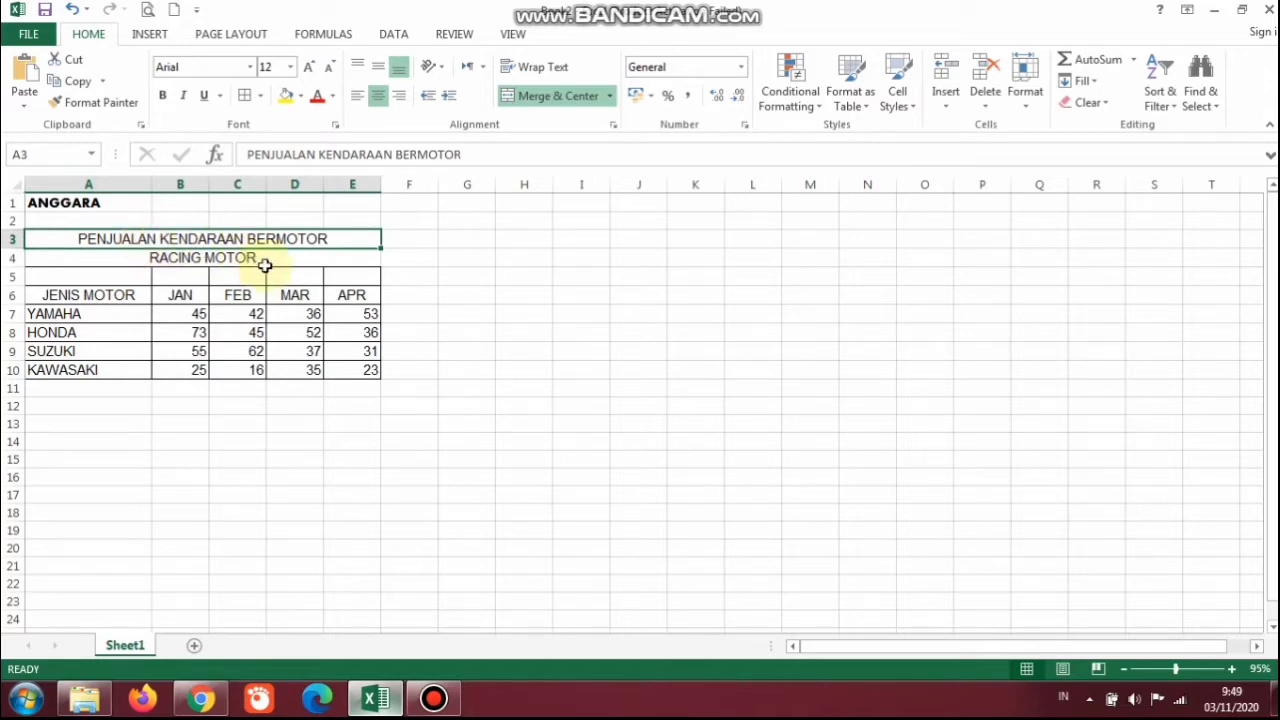
pyautogui.click(117, 332)
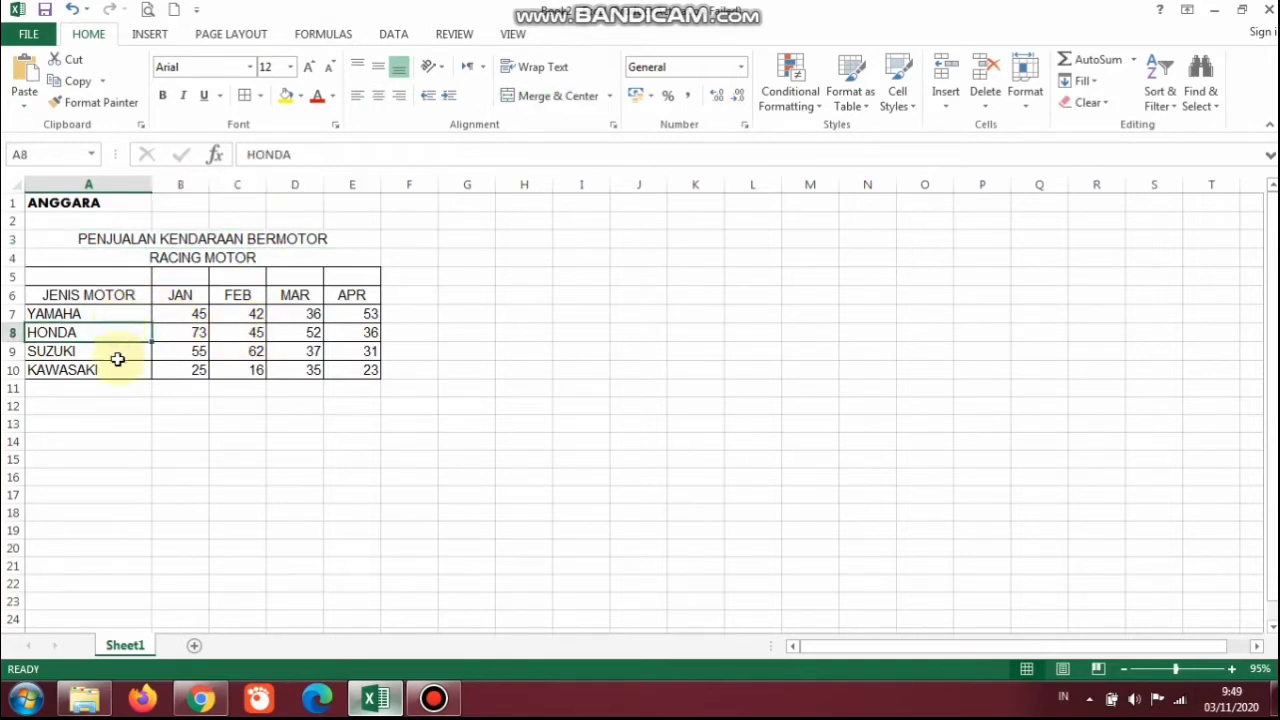
pyautogui.click(118, 357)
pyautogui.click(124, 375)
pyautogui.click(170, 405)
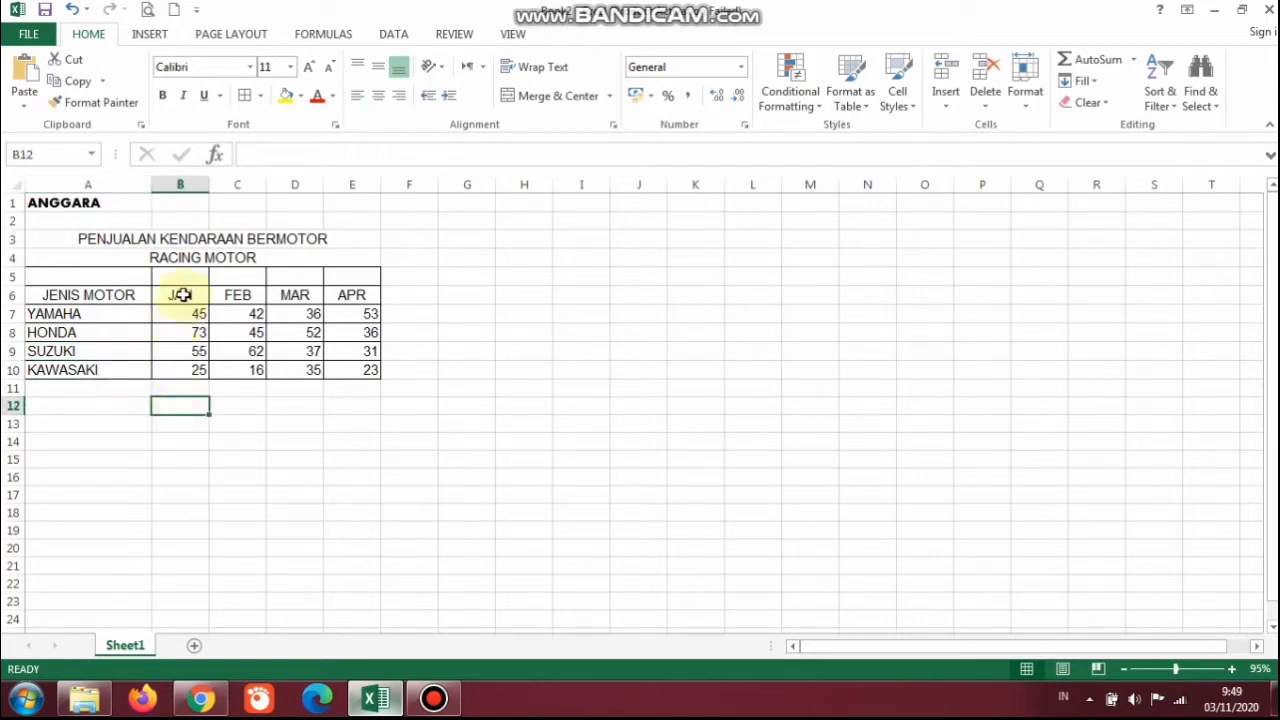
pyautogui.moveTo(183, 295); pyautogui.dragTo(346, 297)
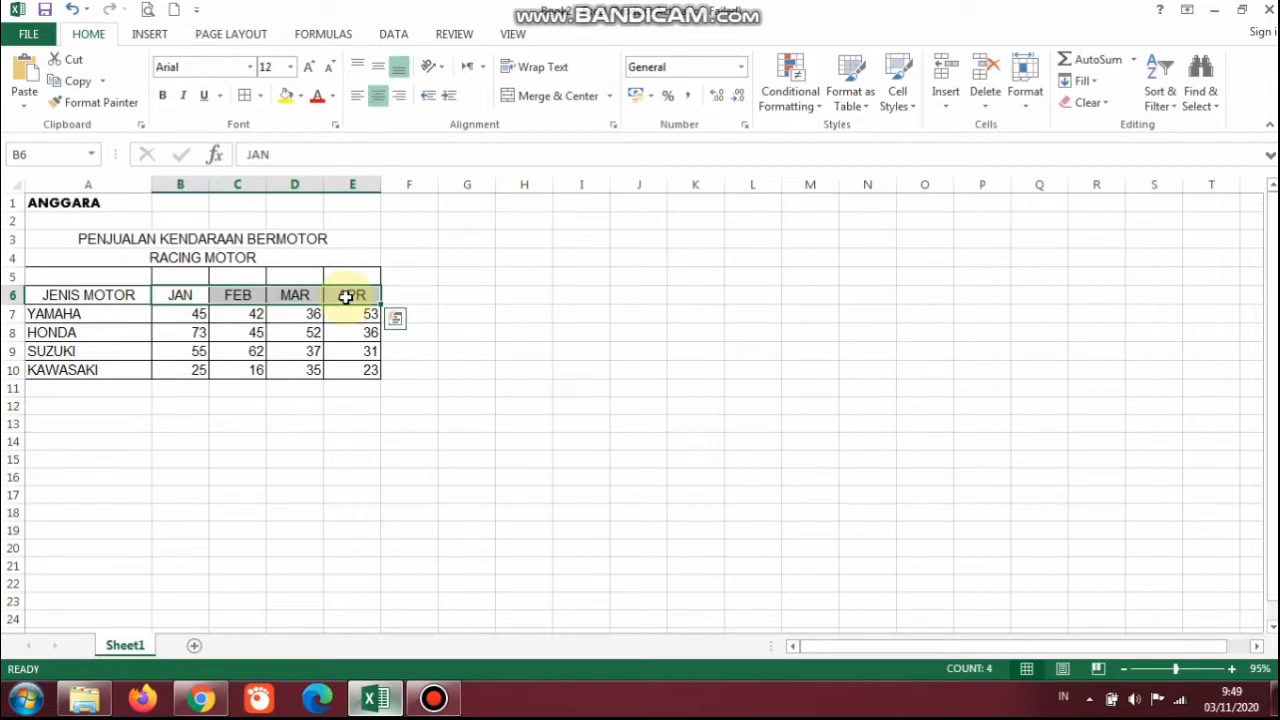
pyautogui.click(178, 295)
pyautogui.click(230, 295)
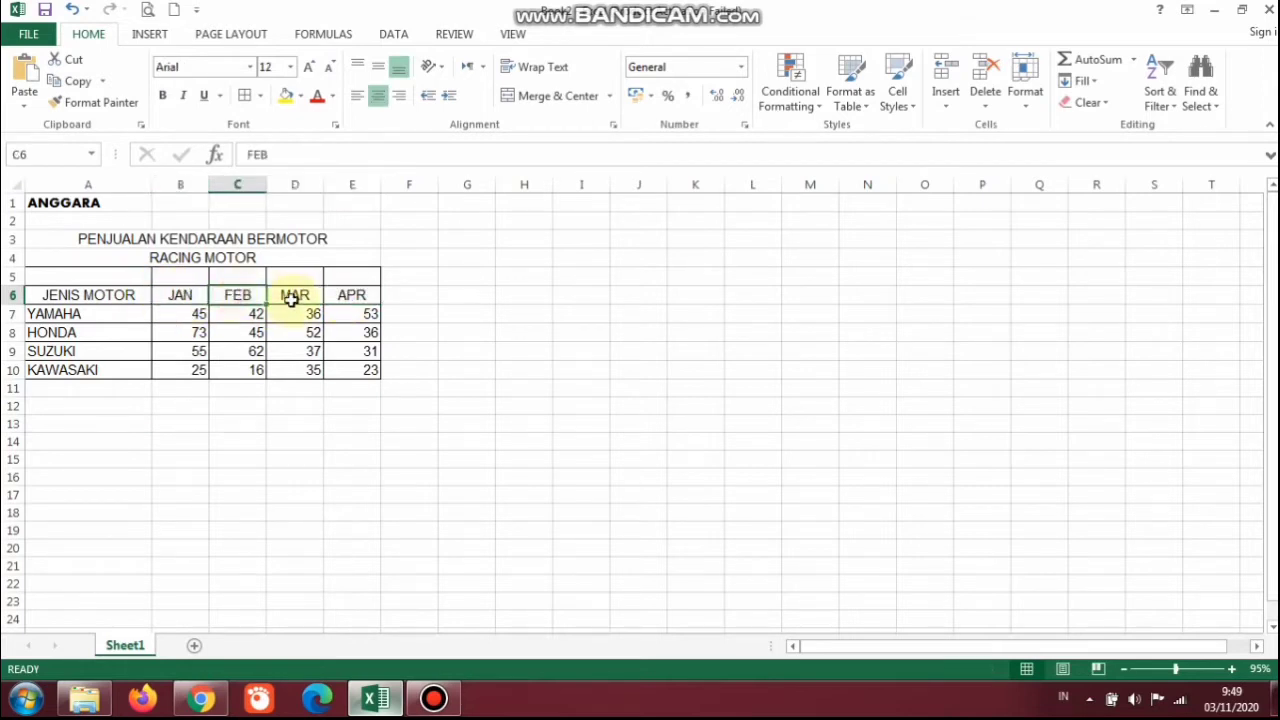
pyautogui.click(295, 300)
pyautogui.click(349, 298)
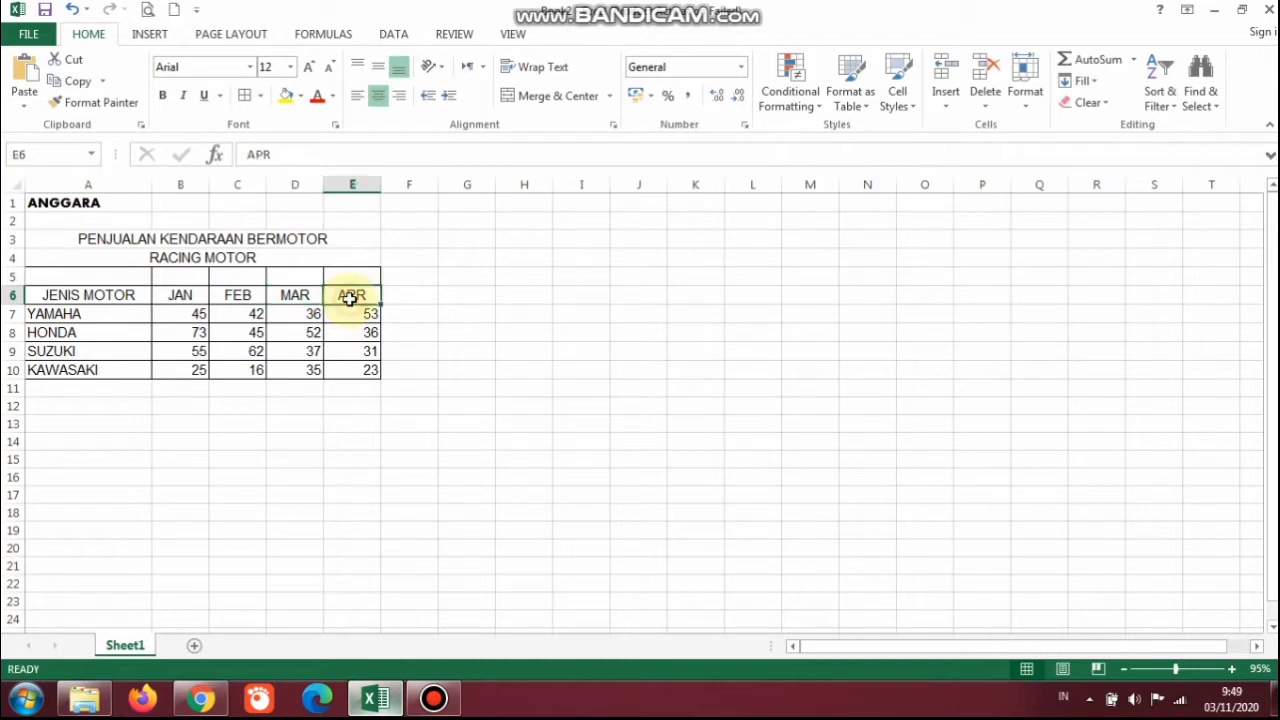
pyautogui.moveTo(197, 316); pyautogui.dragTo(343, 370)
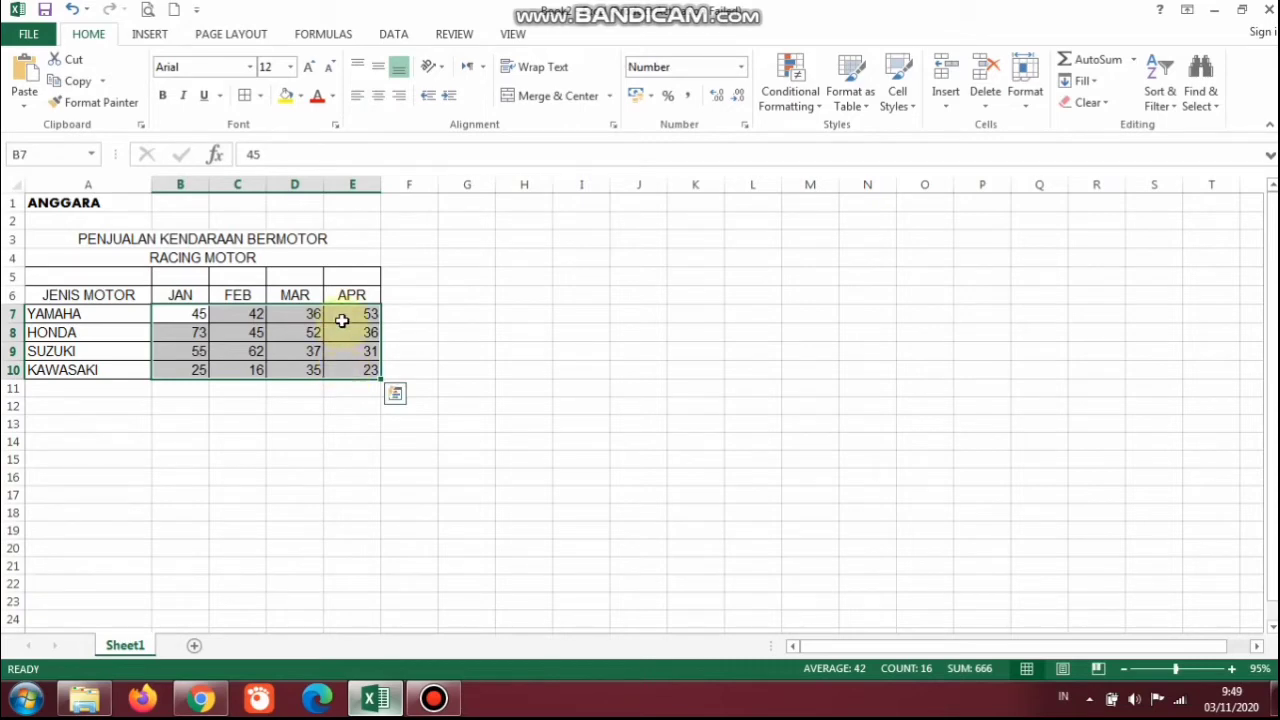
pyautogui.click(114, 312)
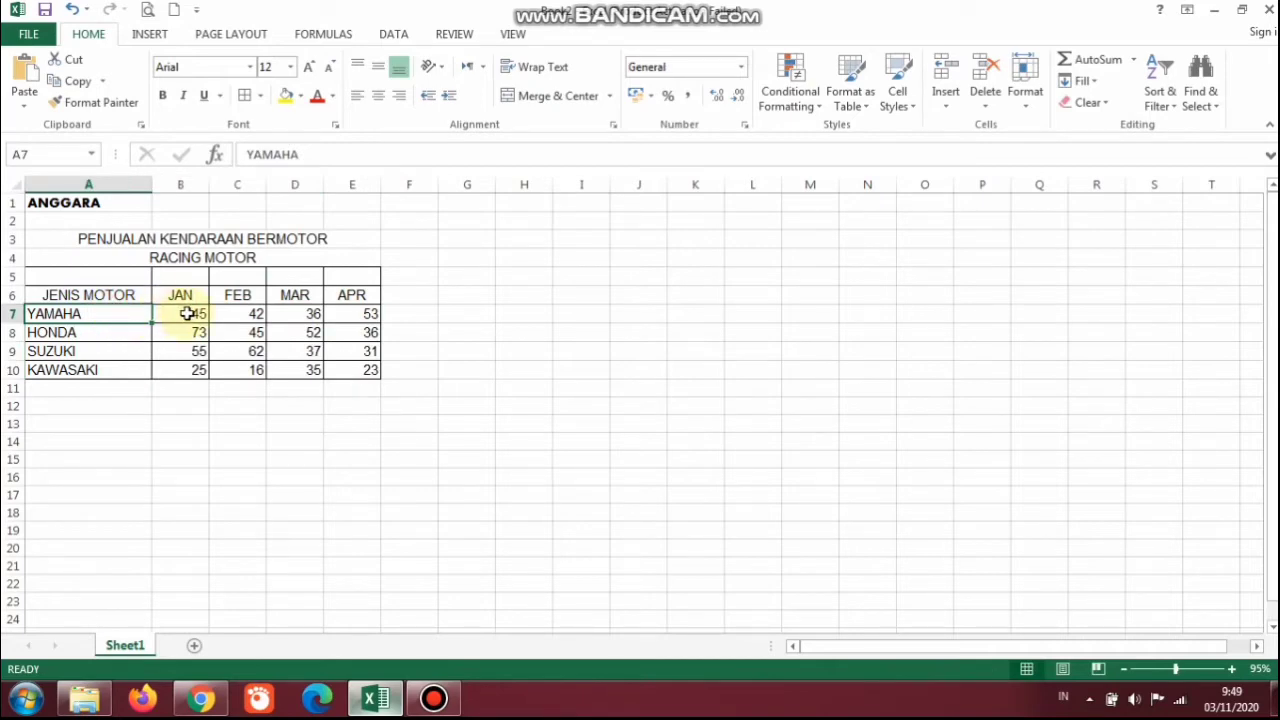
pyautogui.click(103, 334)
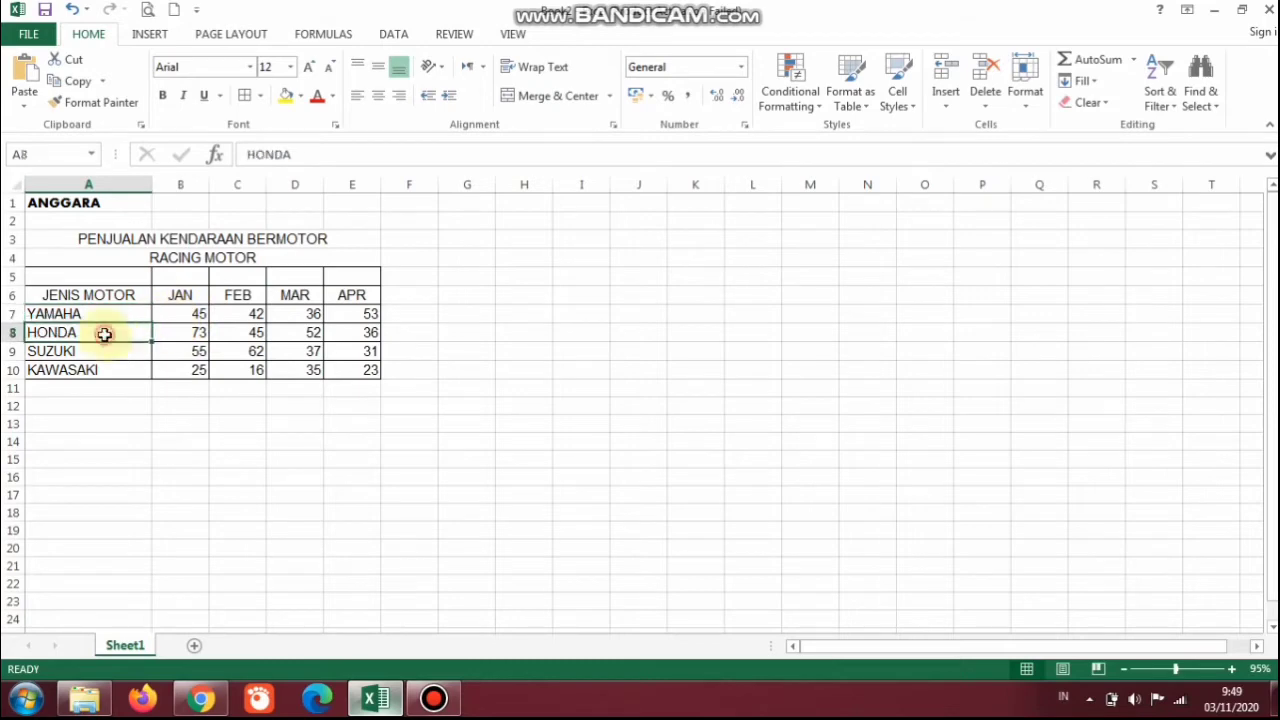
pyautogui.click(187, 333)
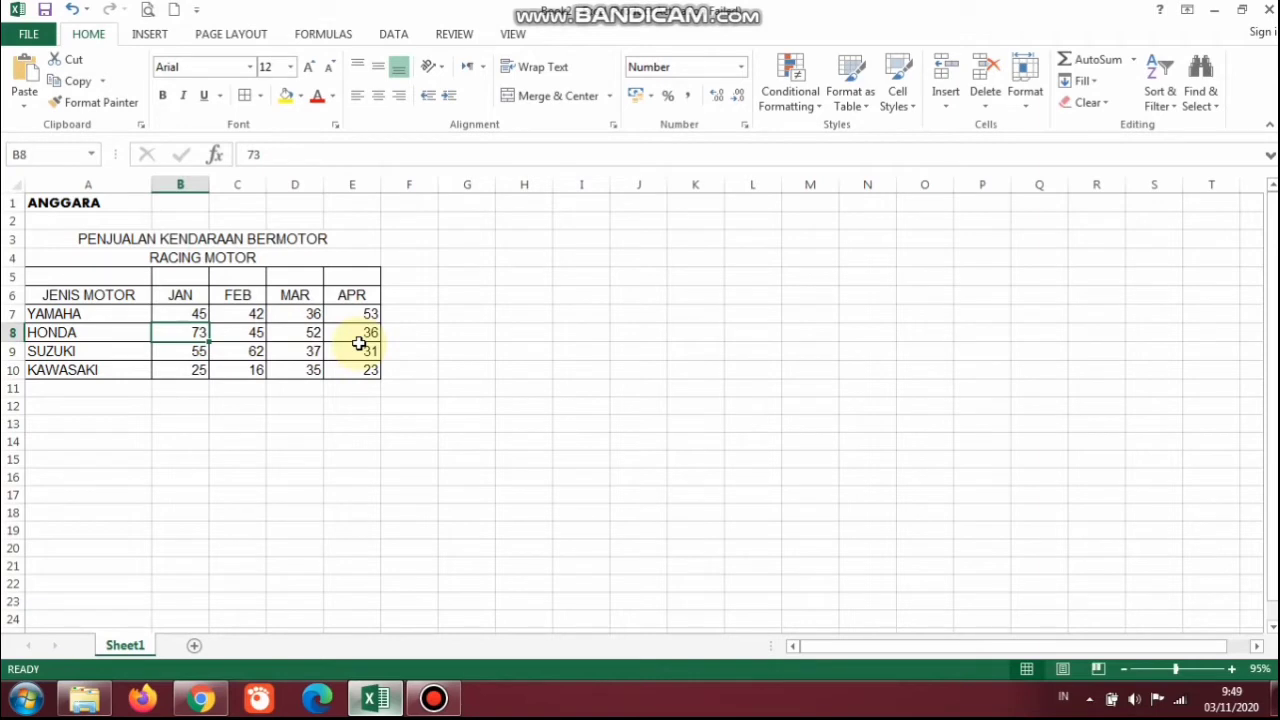
pyautogui.click(417, 345)
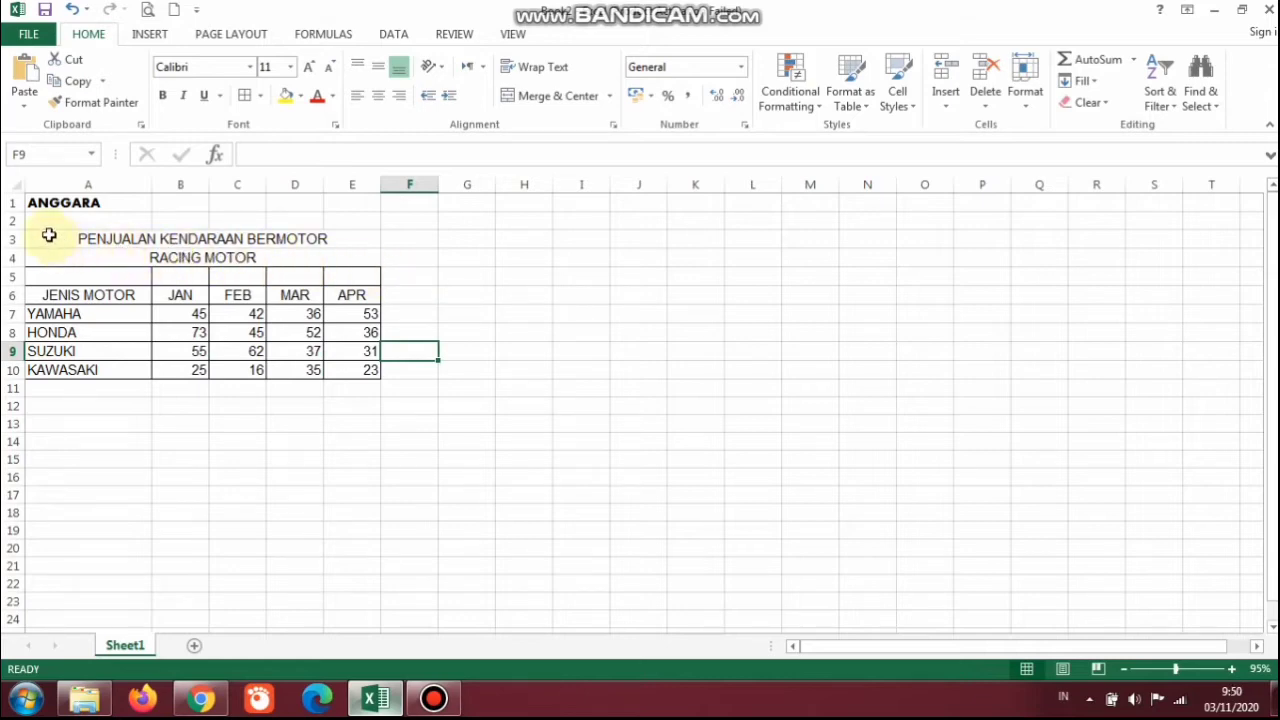
# - Insert a Clustered Column chart from the sales table in A3:E10, with months on the axis and motor brands as series
pyautogui.moveTo(50, 240); pyautogui.dragTo(272, 373)
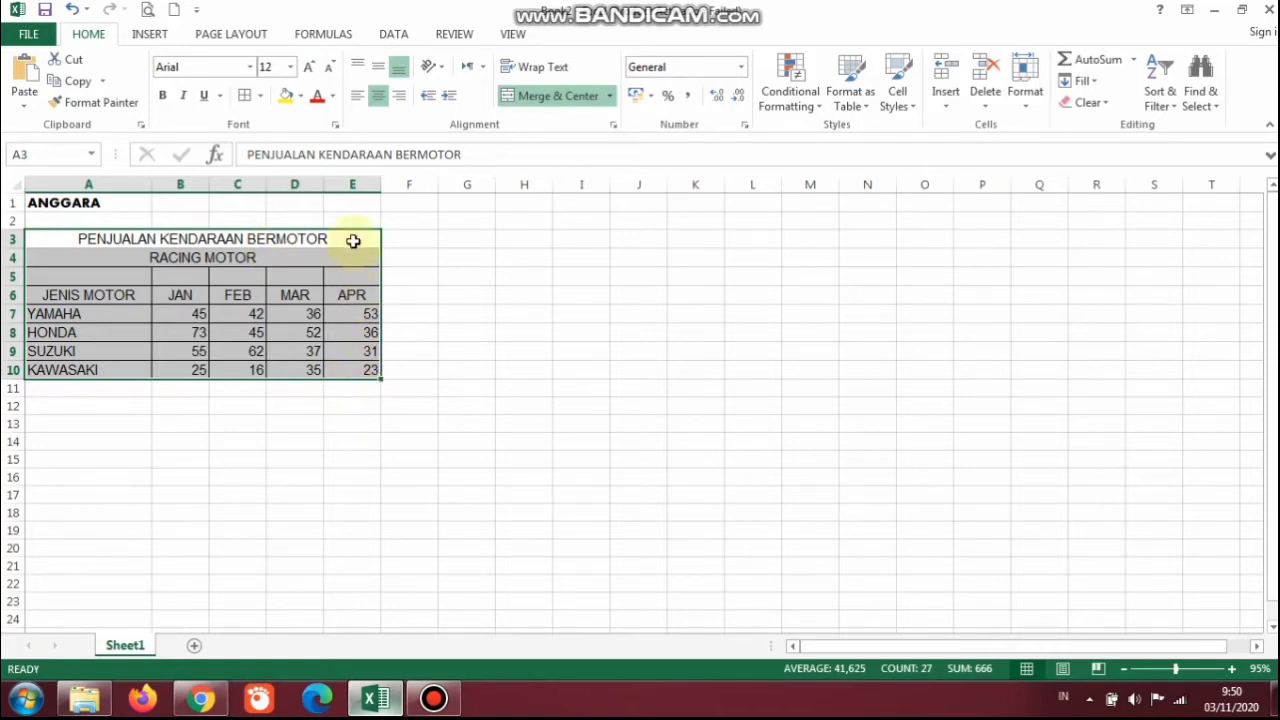
pyautogui.click(150, 37)
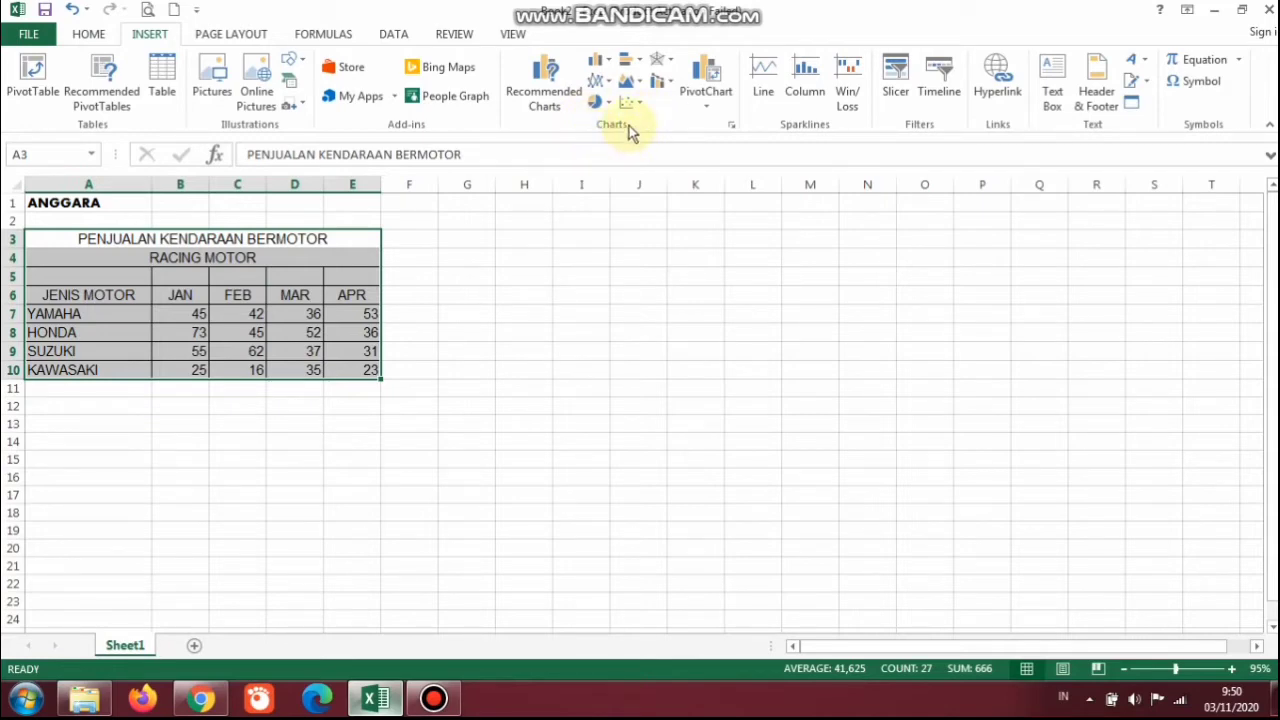
pyautogui.click(735, 133)
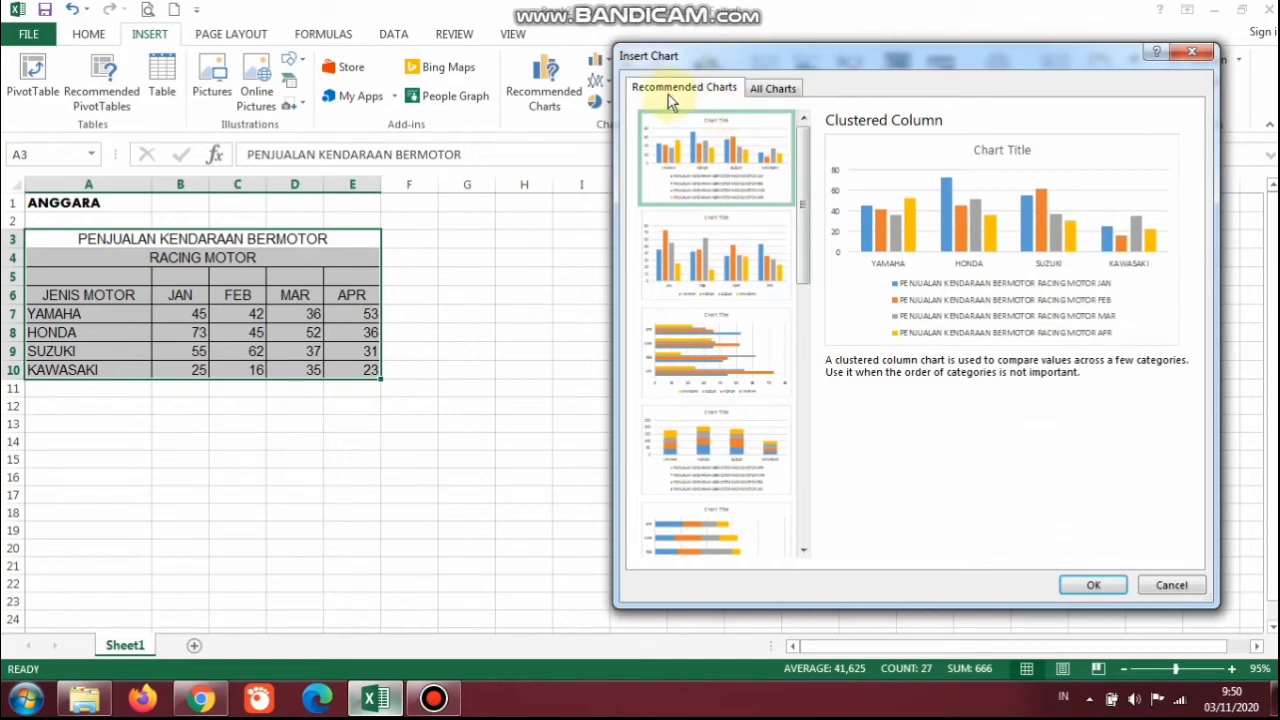
pyautogui.click(772, 95)
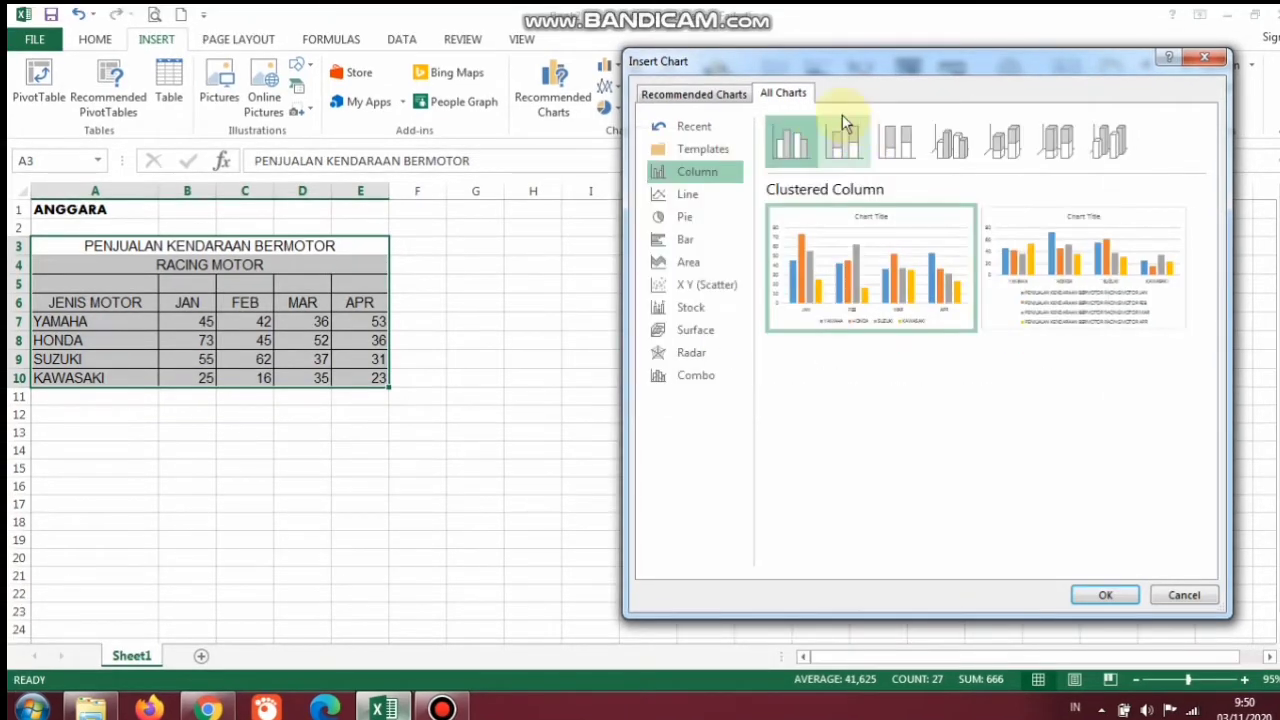
pyautogui.moveTo(800, 260)
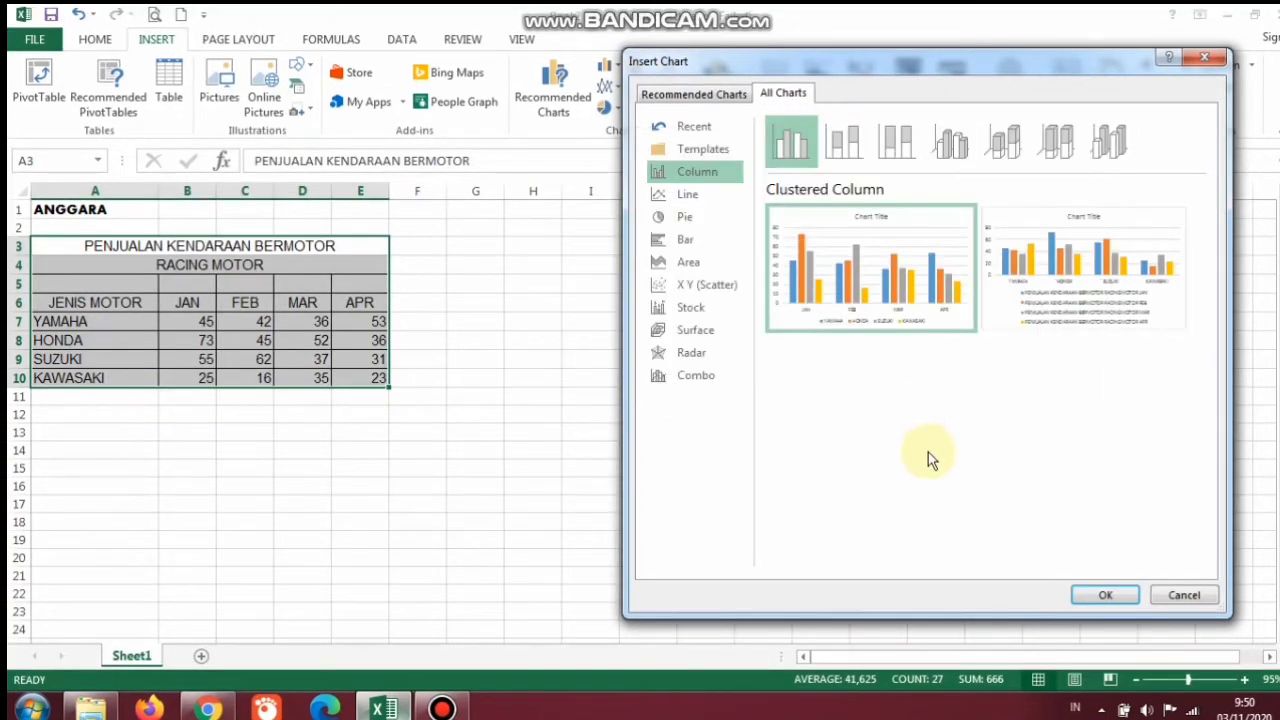
pyautogui.click(1100, 597)
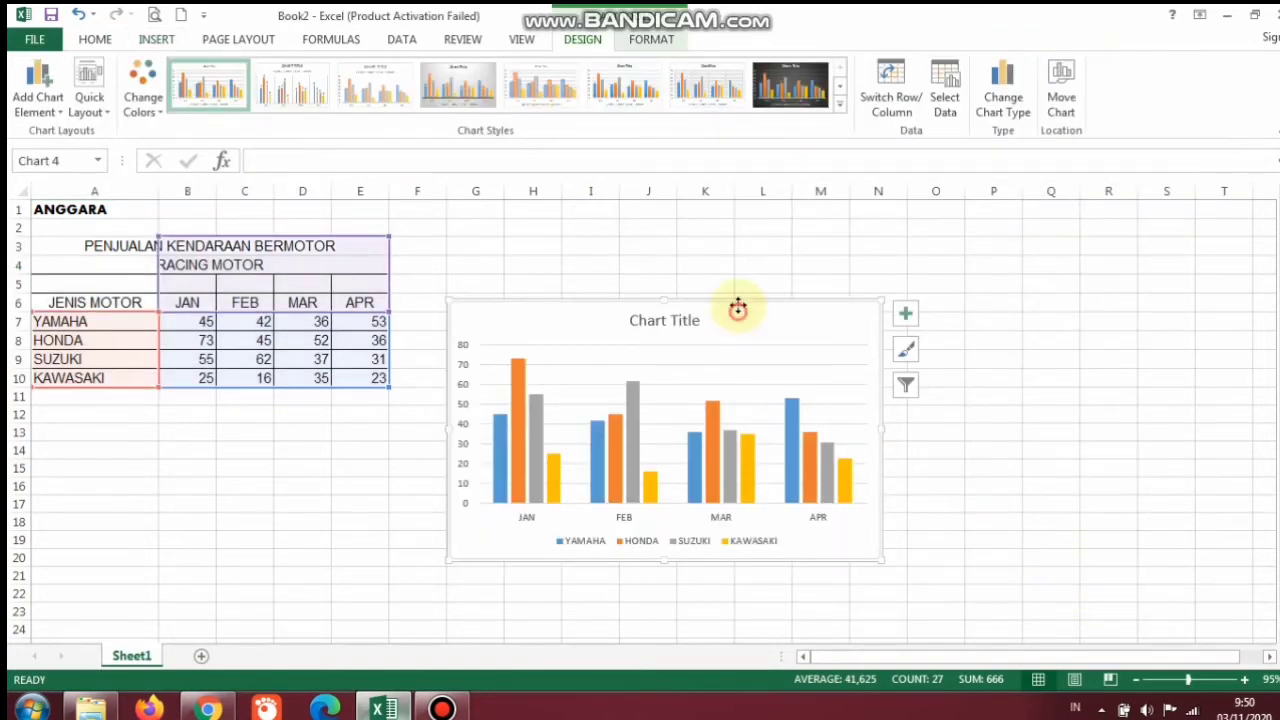
# - Move the column chart up beside the sales table and enlarge it to span about columns G to T
pyautogui.moveTo(737, 314); pyautogui.dragTo(734, 231)
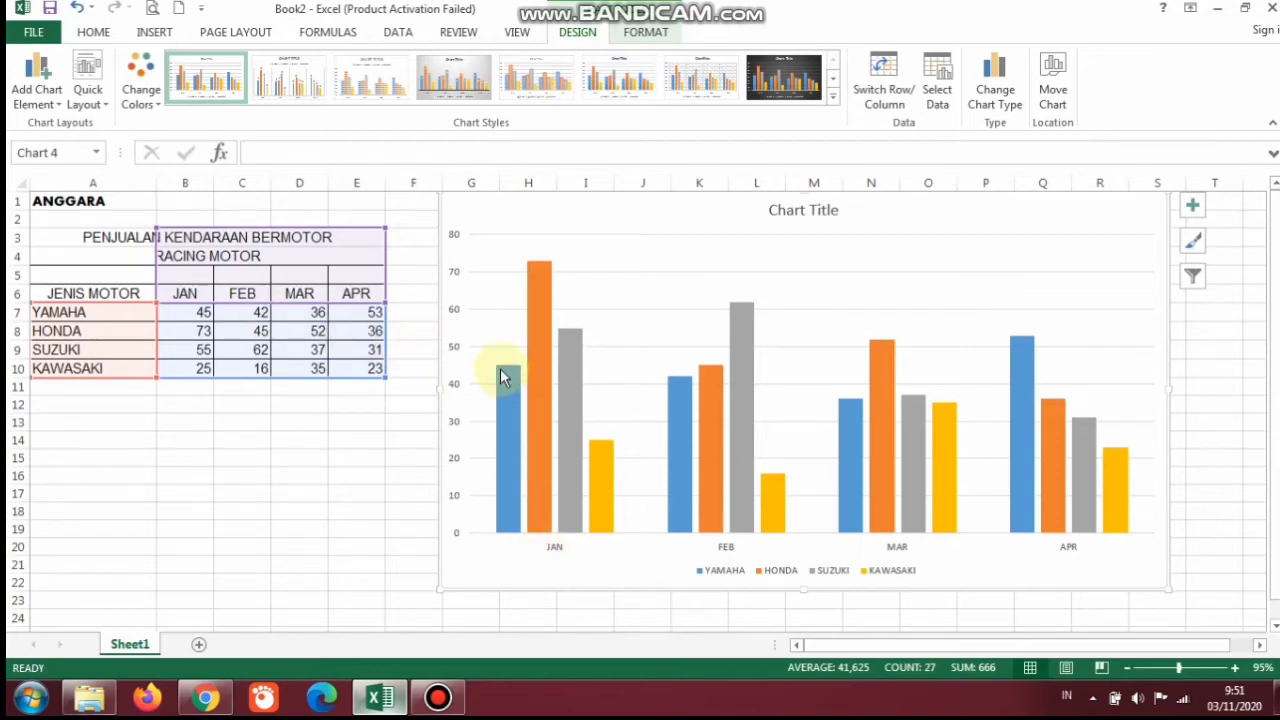
pyautogui.click(198, 316)
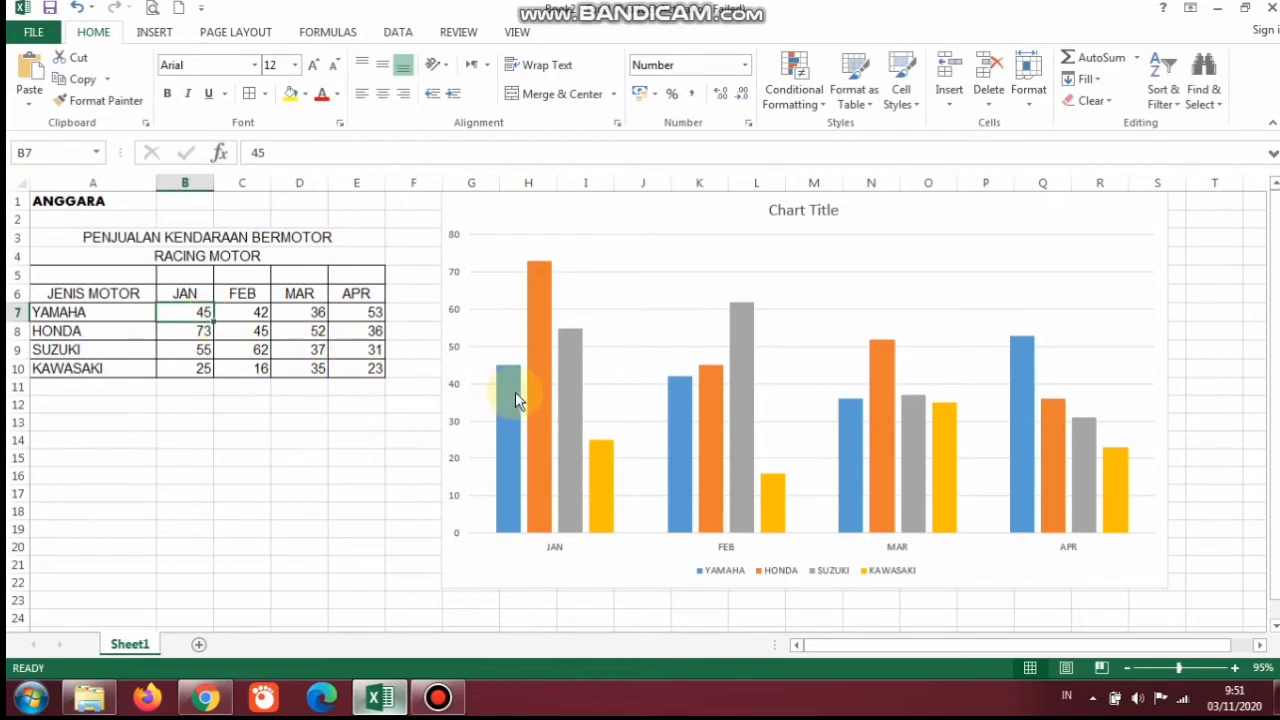
pyautogui.moveTo(508, 378)
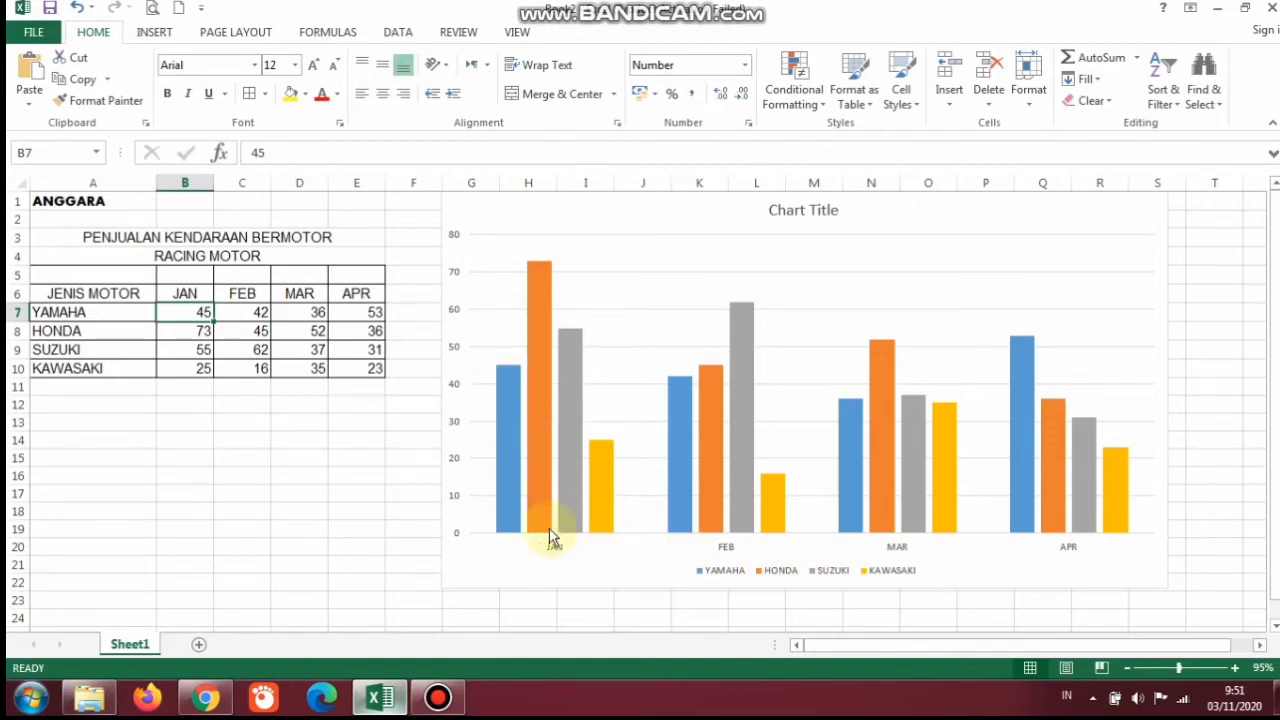
pyautogui.click(200, 333)
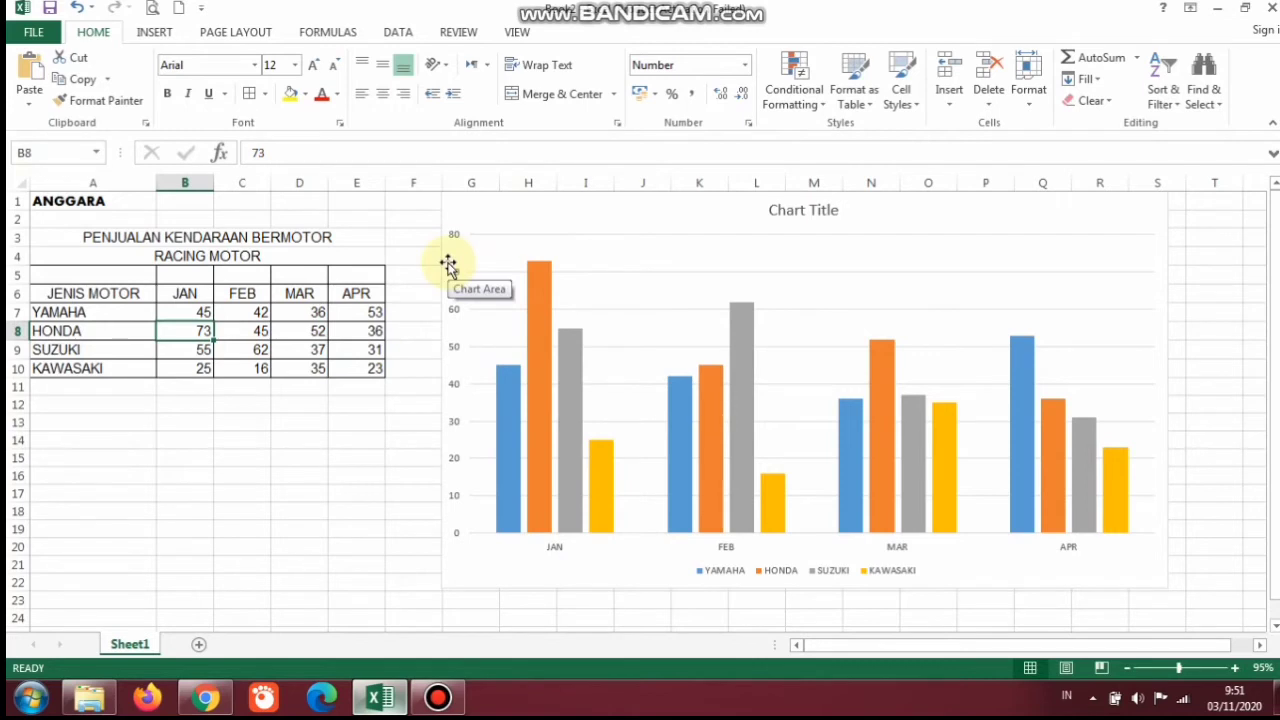
pyautogui.click(1155, 577)
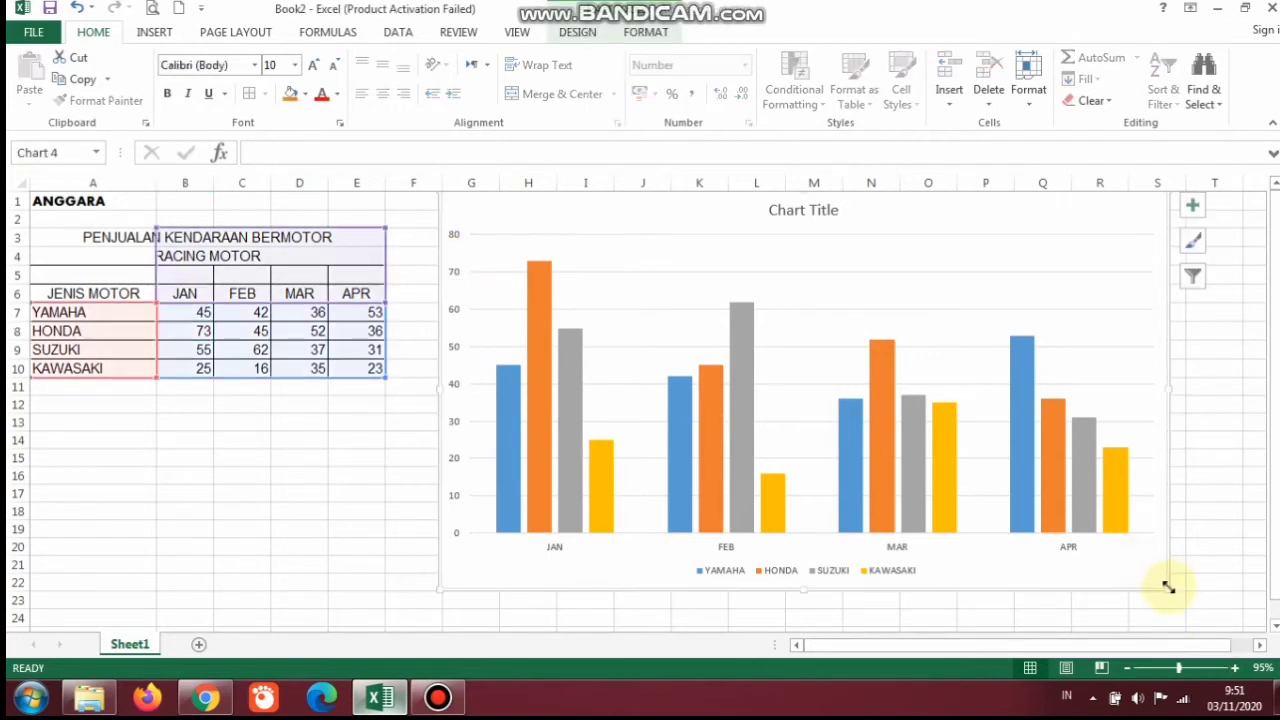
pyautogui.moveTo(1168, 587); pyautogui.dragTo(1208, 596)
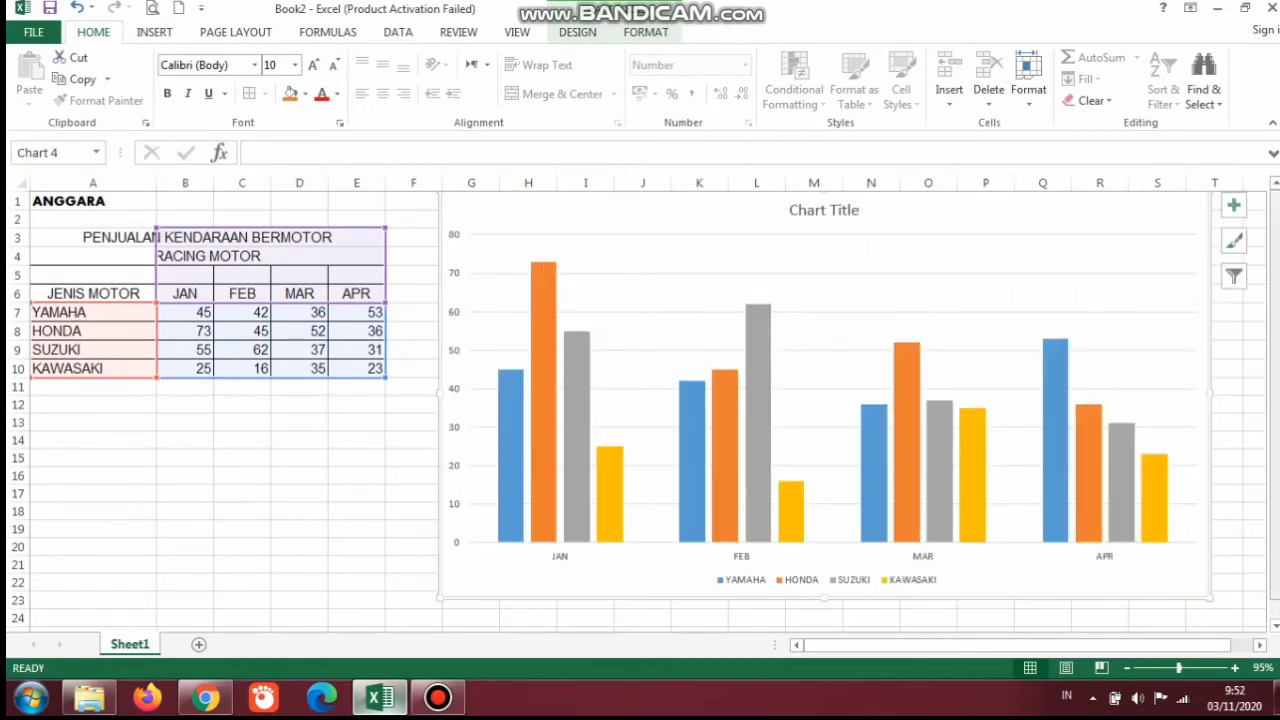
# - Browse the chart styles and apply Style 9 to the column chart
pyautogui.click(1236, 243)
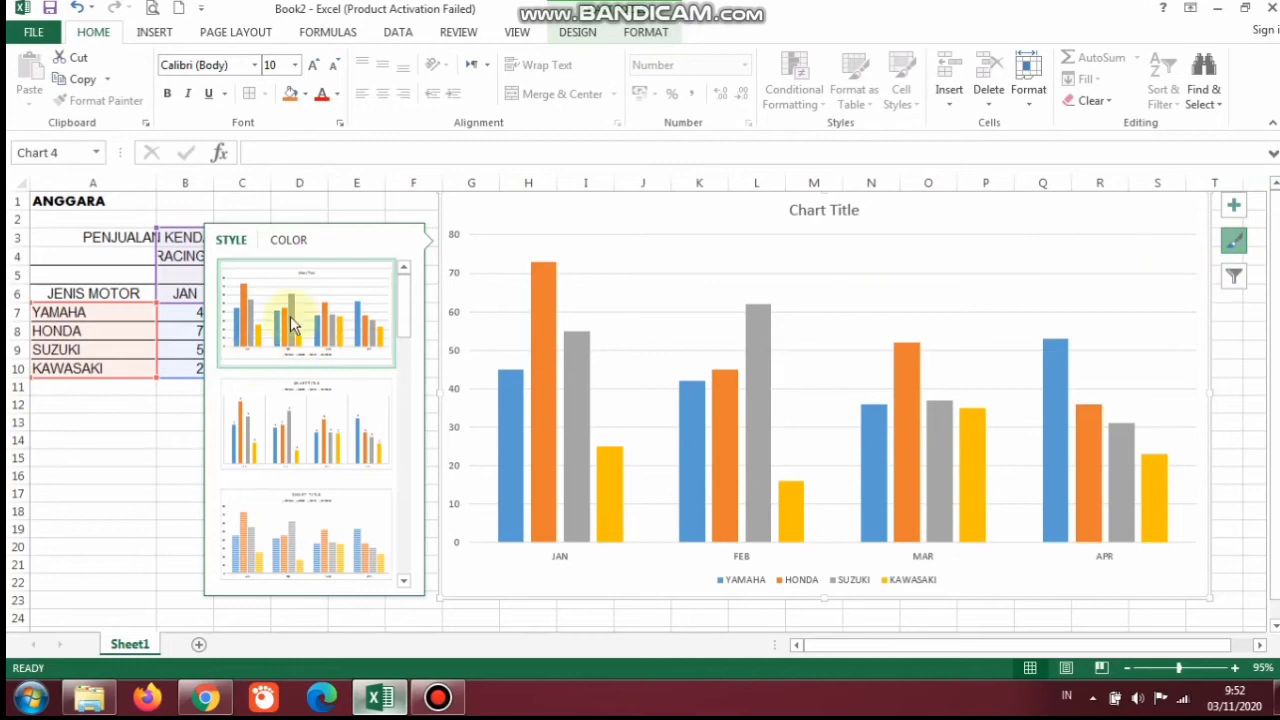
pyautogui.click(1238, 245)
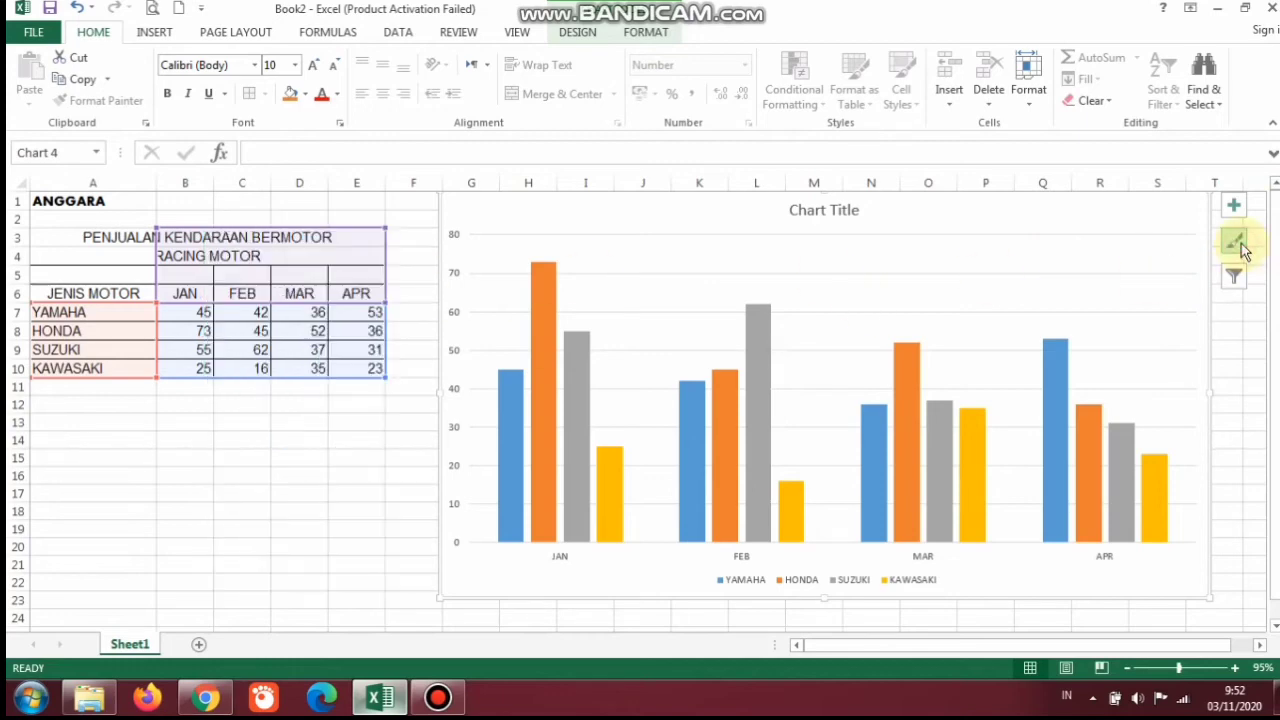
pyautogui.click(1240, 245)
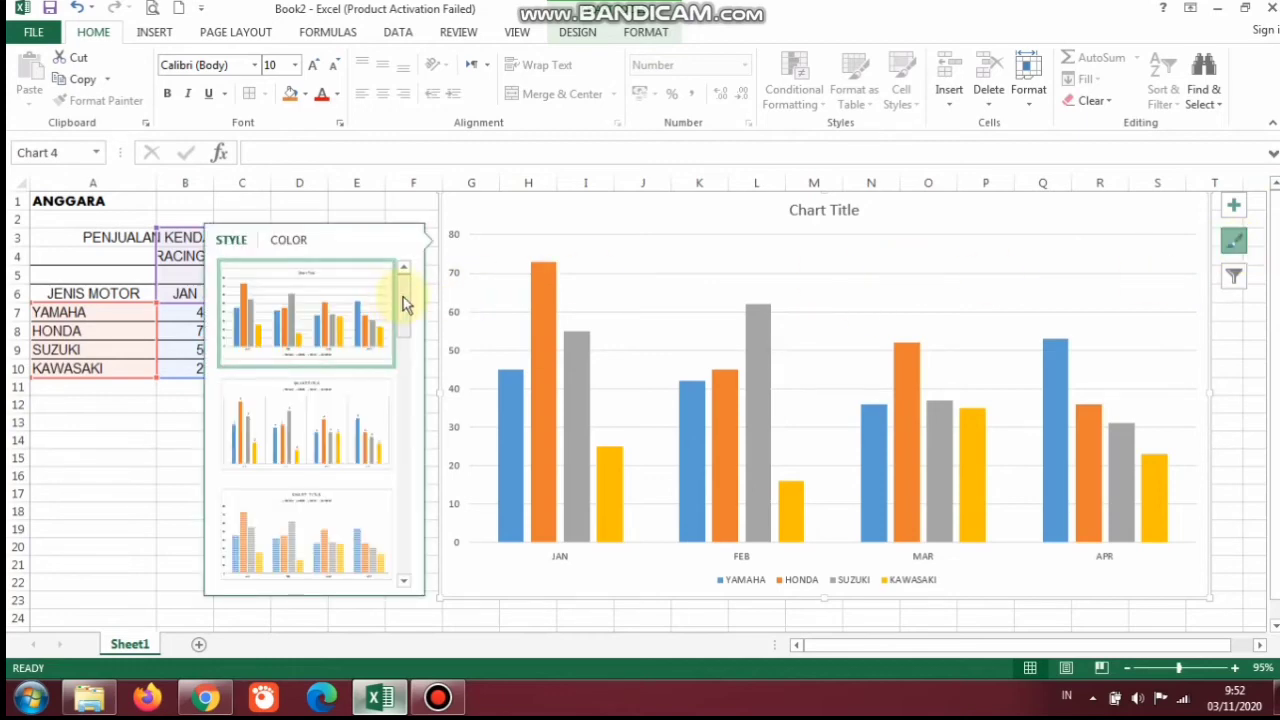
pyautogui.moveTo(403, 300); pyautogui.dragTo(391, 471)
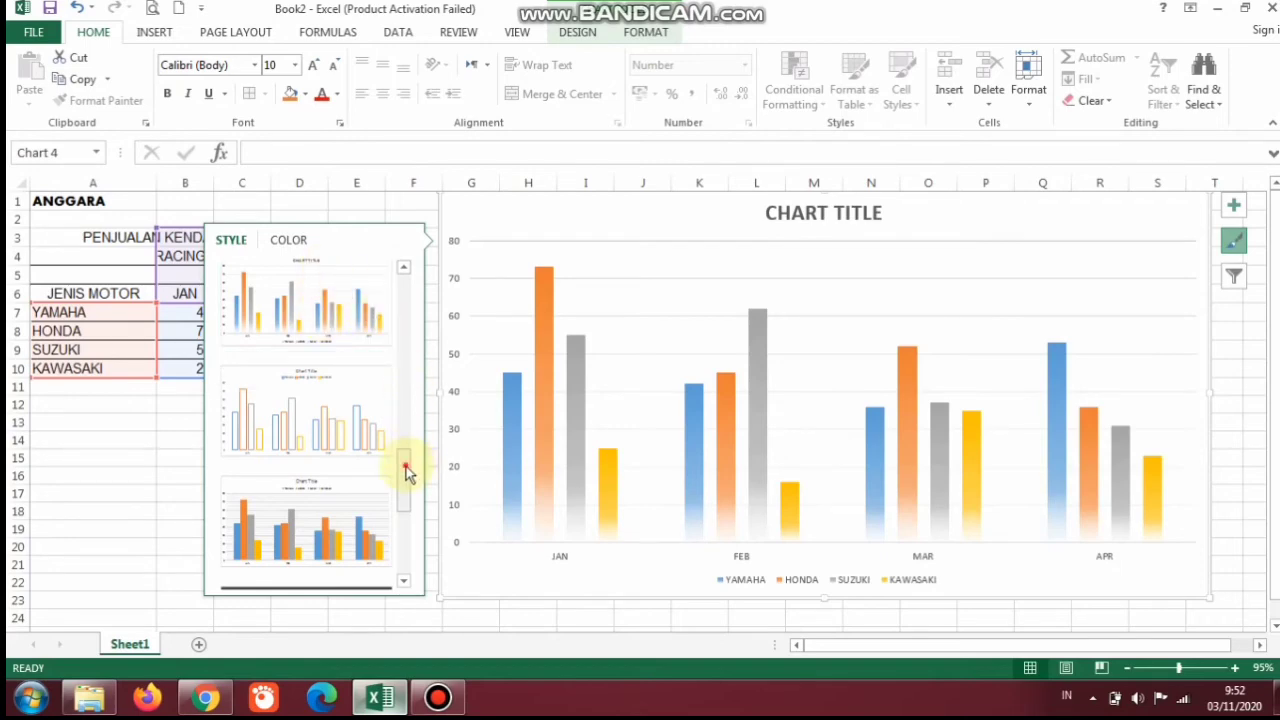
pyautogui.moveTo(408, 466); pyautogui.dragTo(408, 405)
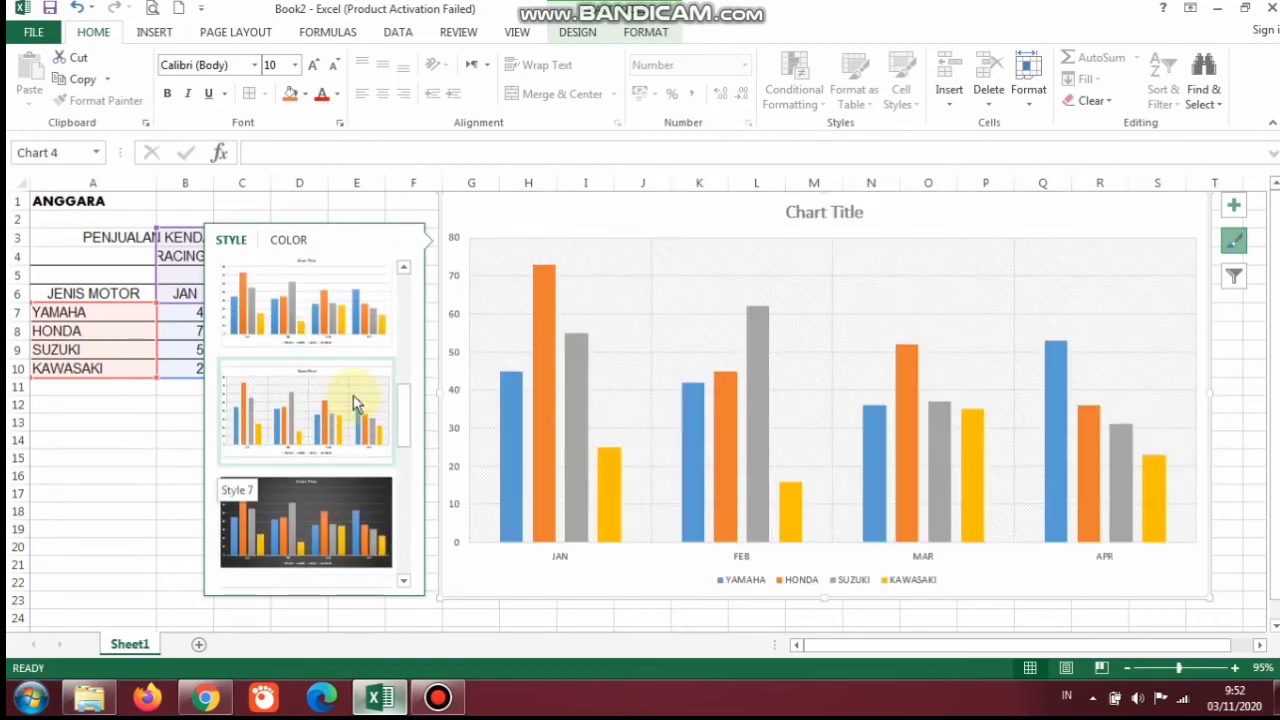
pyautogui.scroll(2, 355, 313)
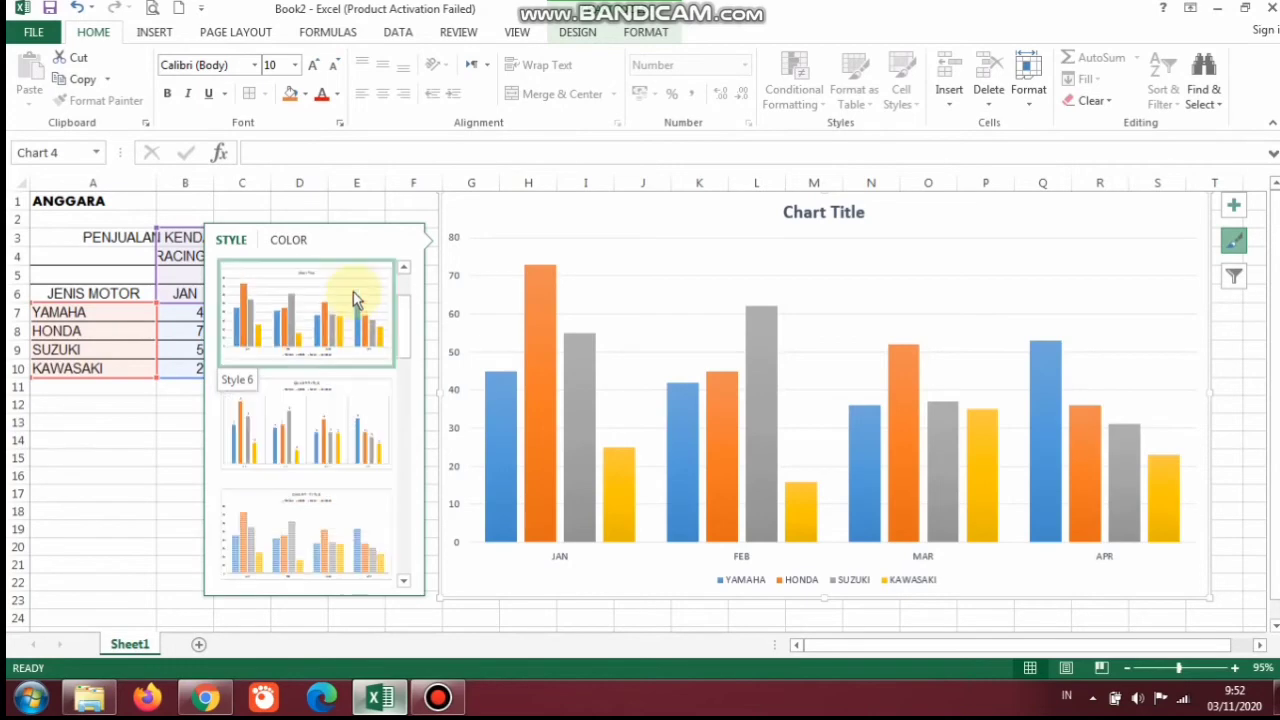
pyautogui.scroll(-2, 336, 543)
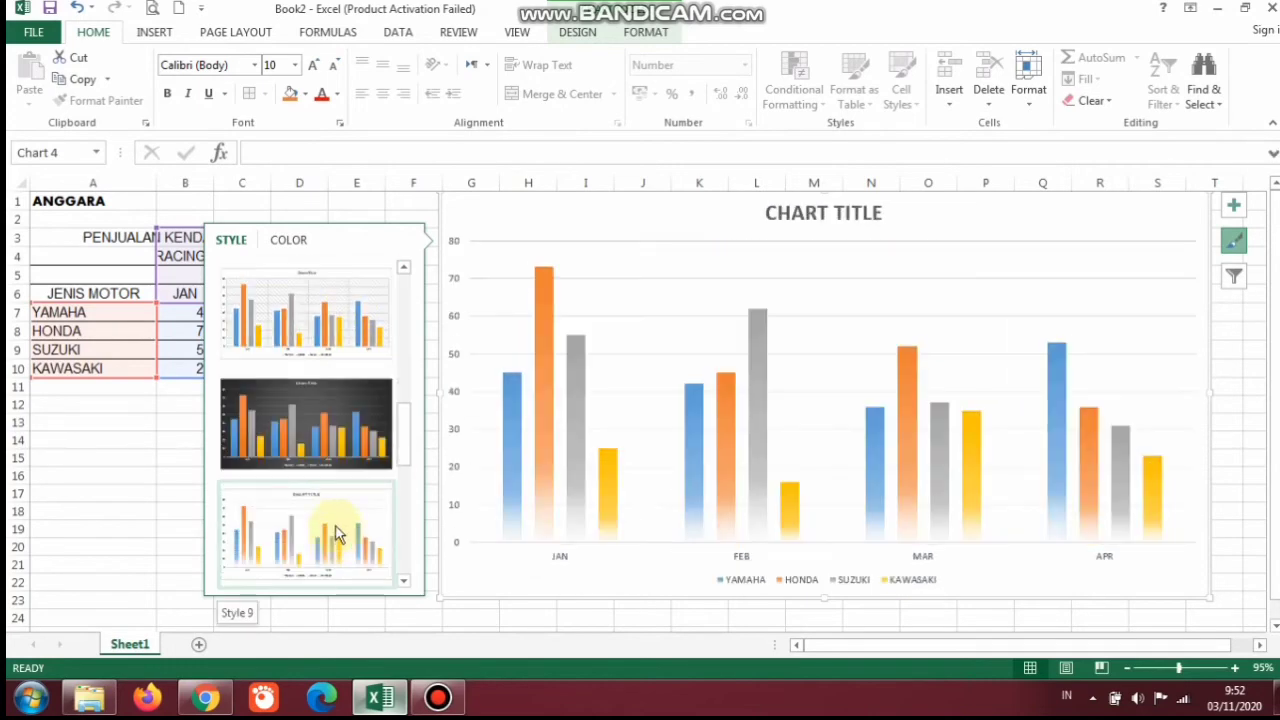
pyautogui.click(336, 519)
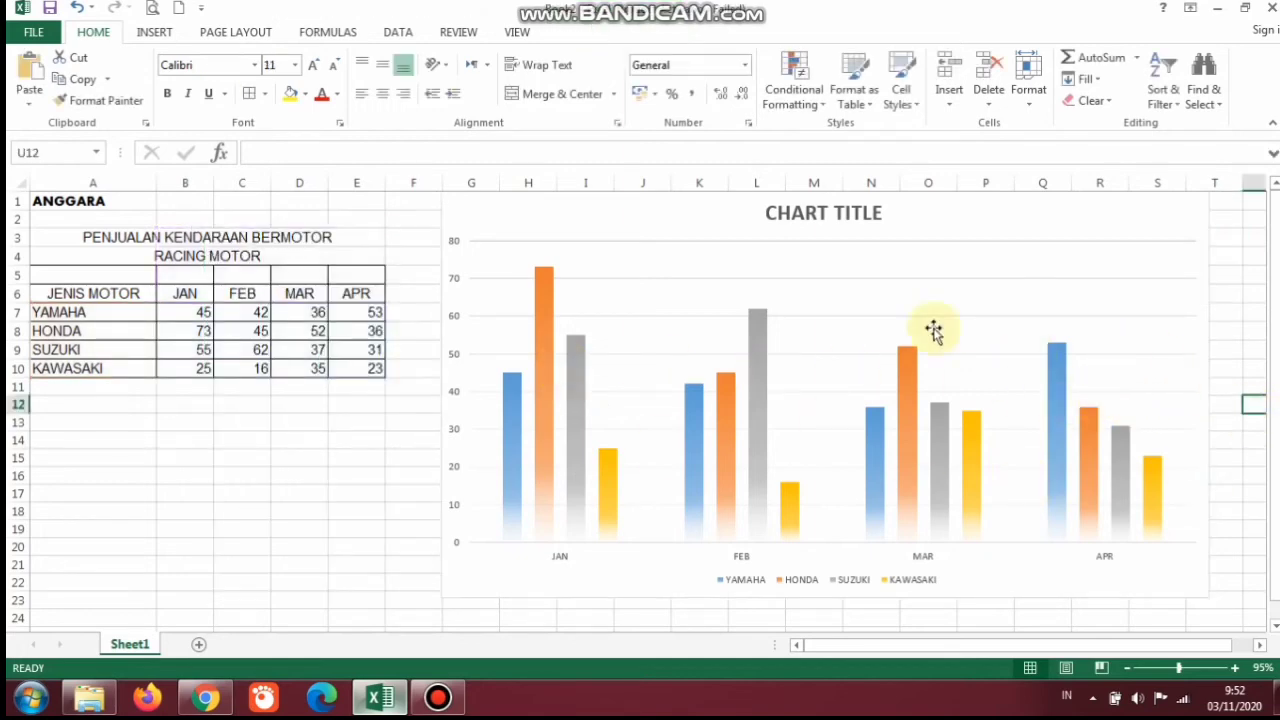
# - Replace the placeholder chart title with the two-line title "PENJUALAN KENDARAAN BERMOTOR" and "RACING MOTOR"
pyautogui.click(836, 218)
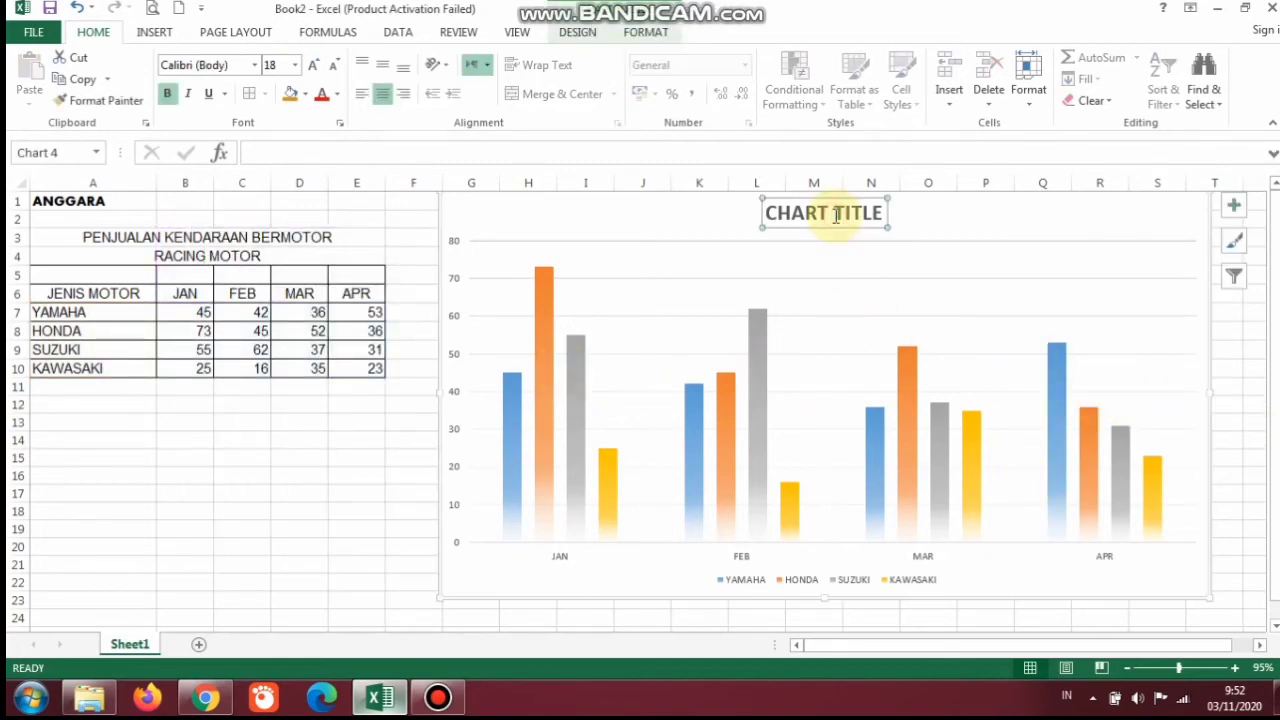
pyautogui.moveTo(886, 215); pyautogui.dragTo(790, 218)
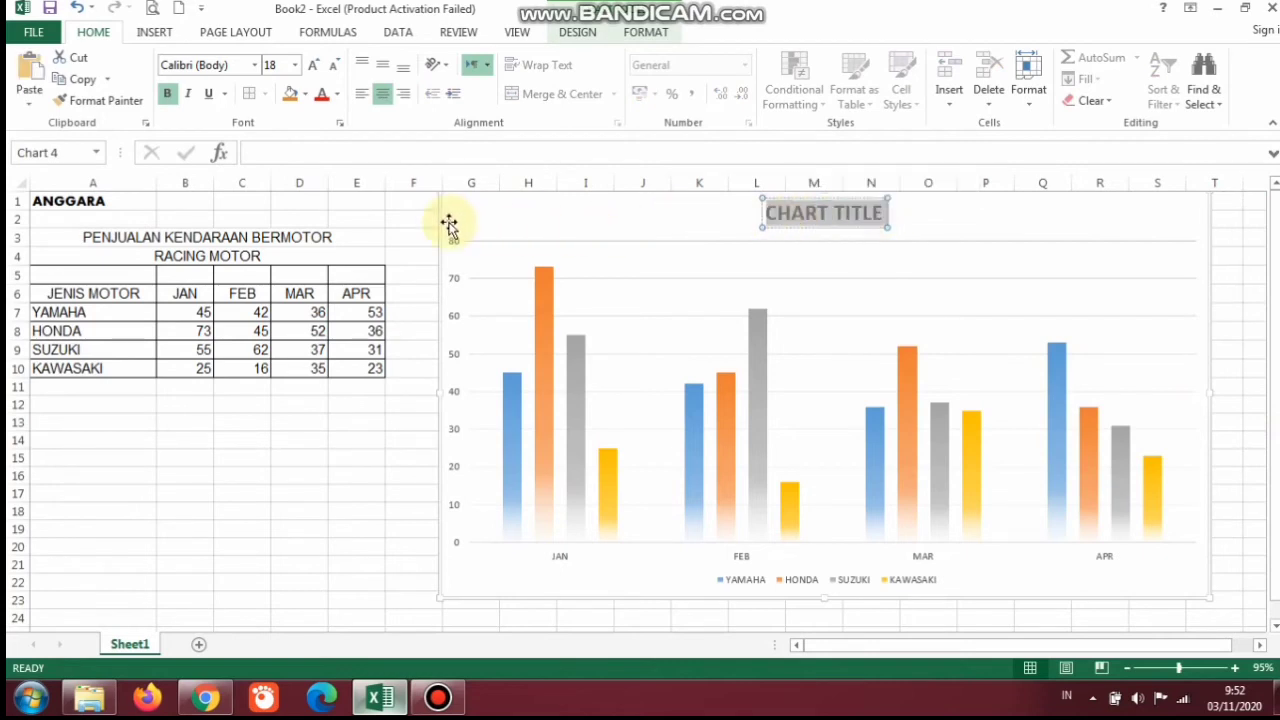
pyautogui.write('PENJUAK')
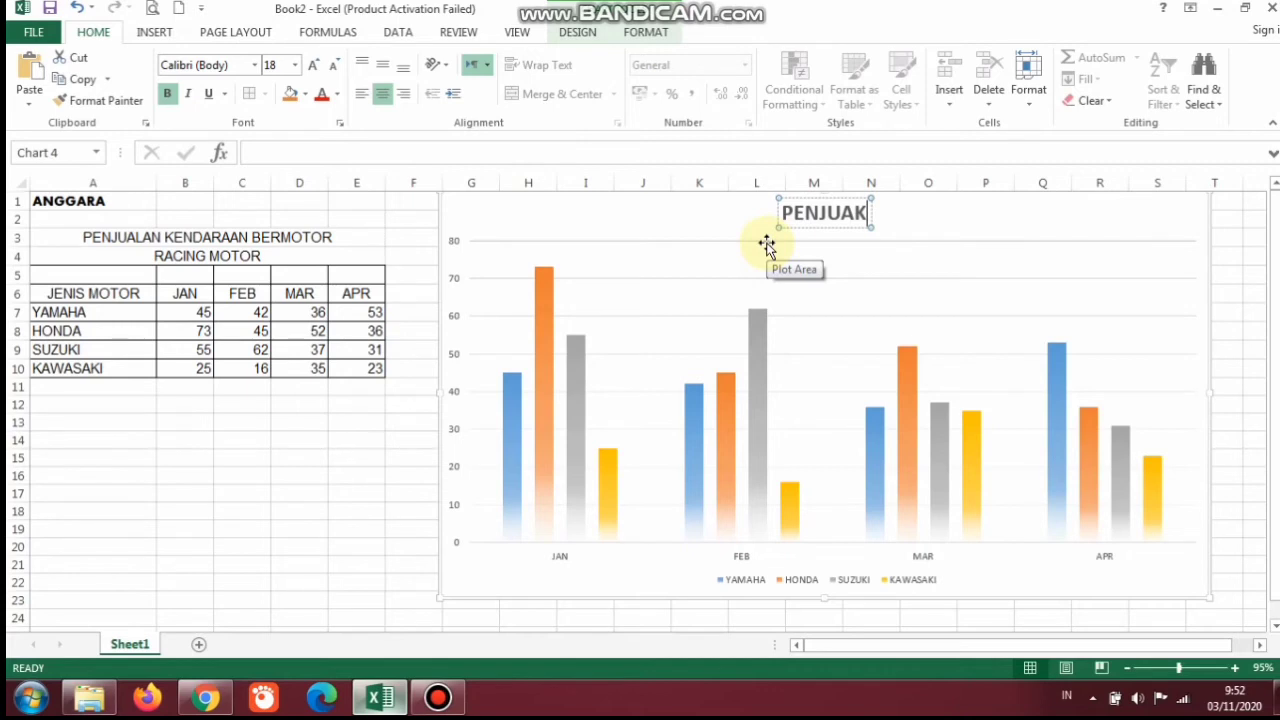
pyautogui.press('BackSpace')
pyautogui.write('LAN KENDARA')
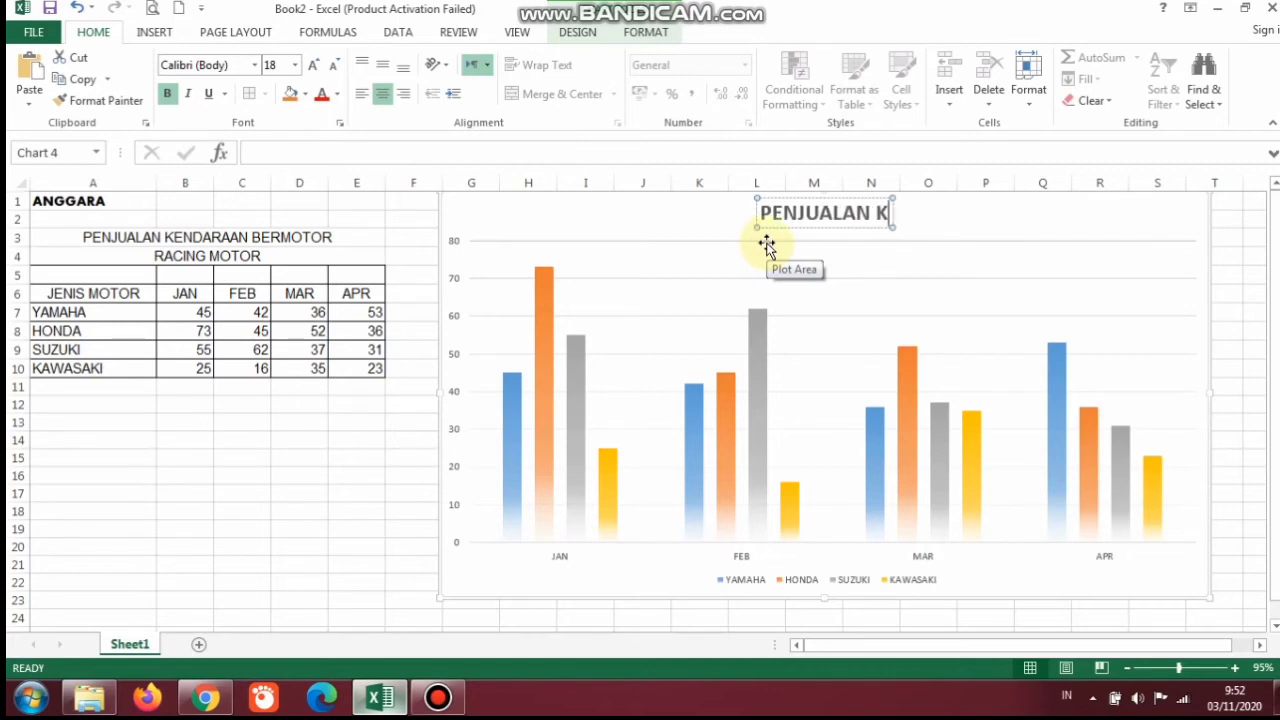
pyautogui.write('AN BERMOTOR')
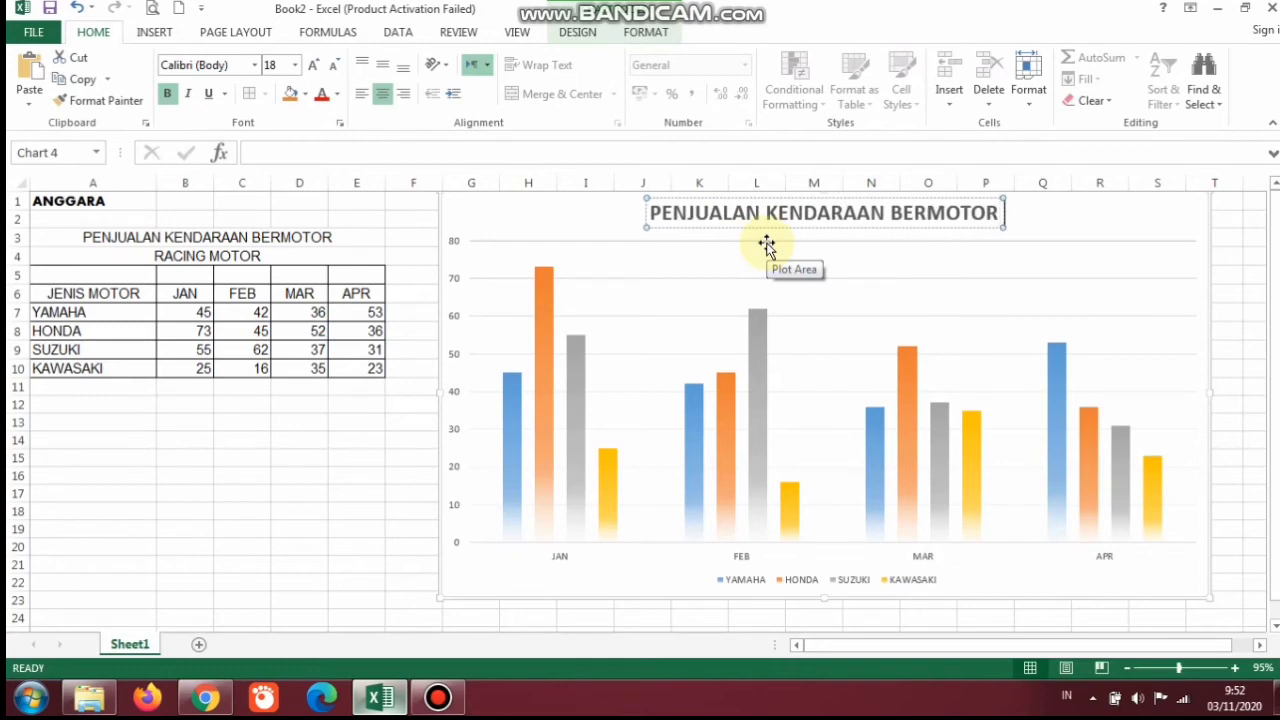
pyautogui.press('Return')
pyautogui.write('RAC')
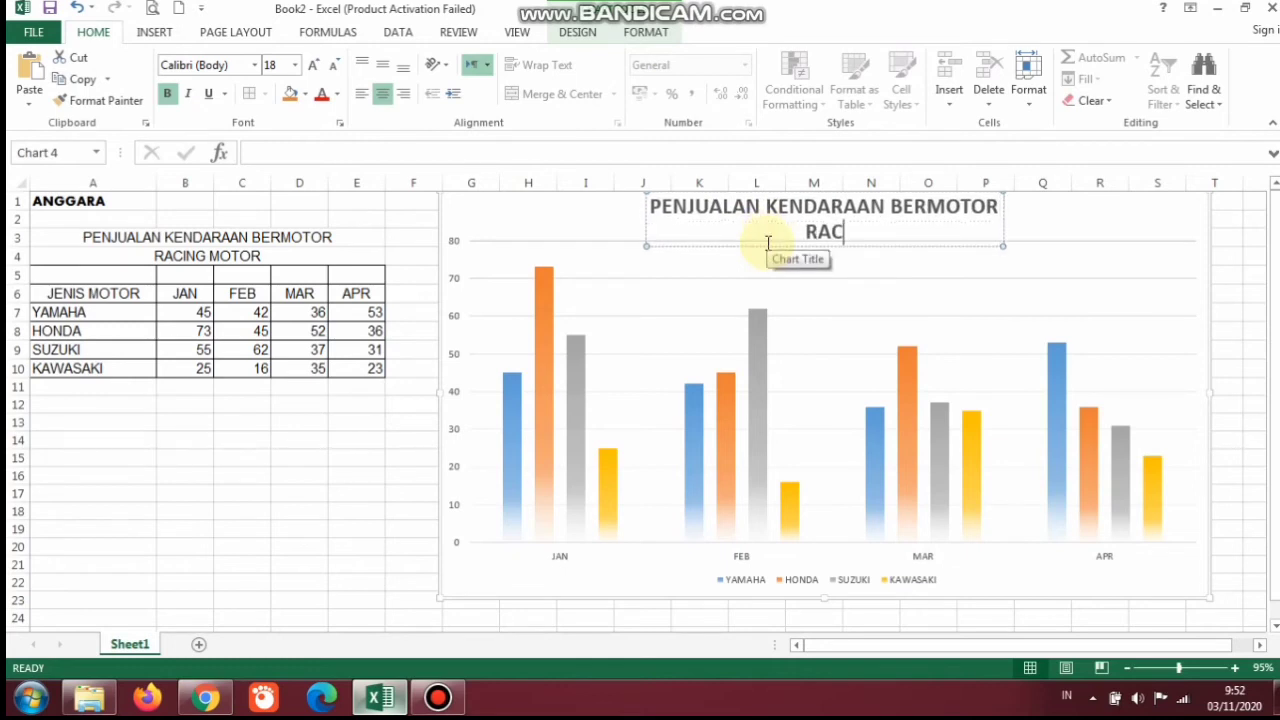
pyautogui.write('ING MOTOR')
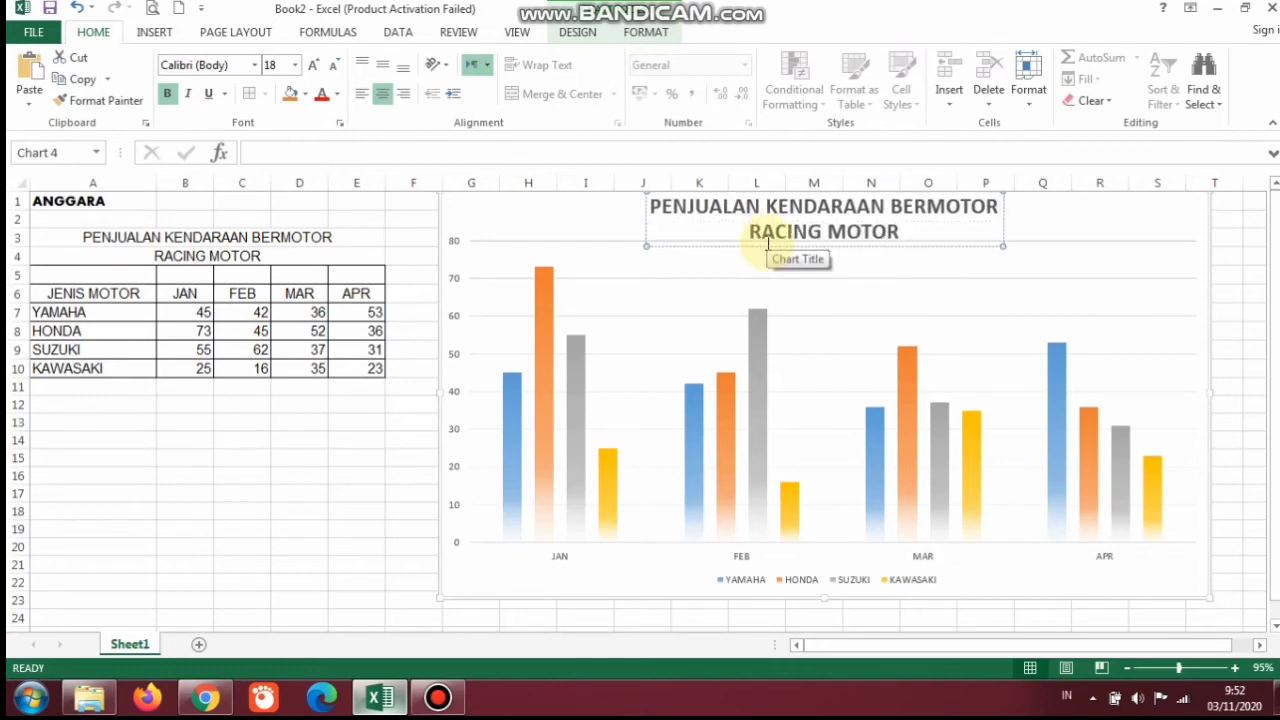
pyautogui.click(369, 389)
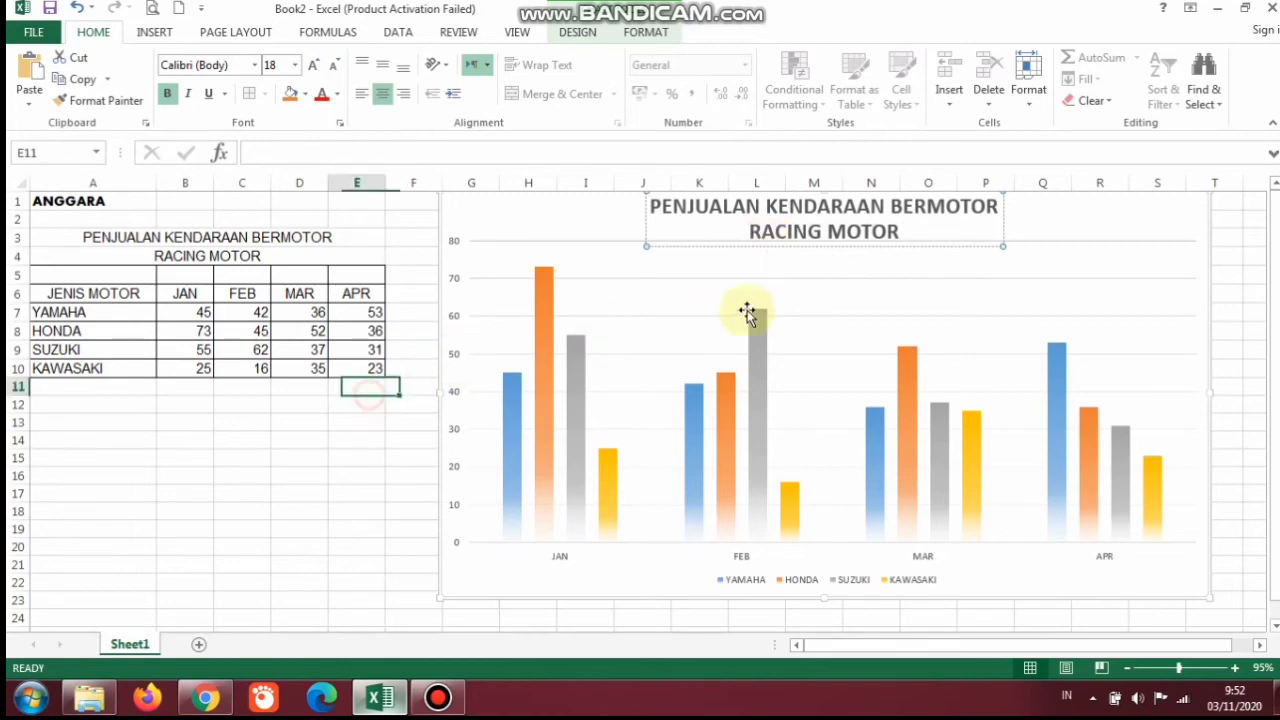
pyautogui.click(820, 232)
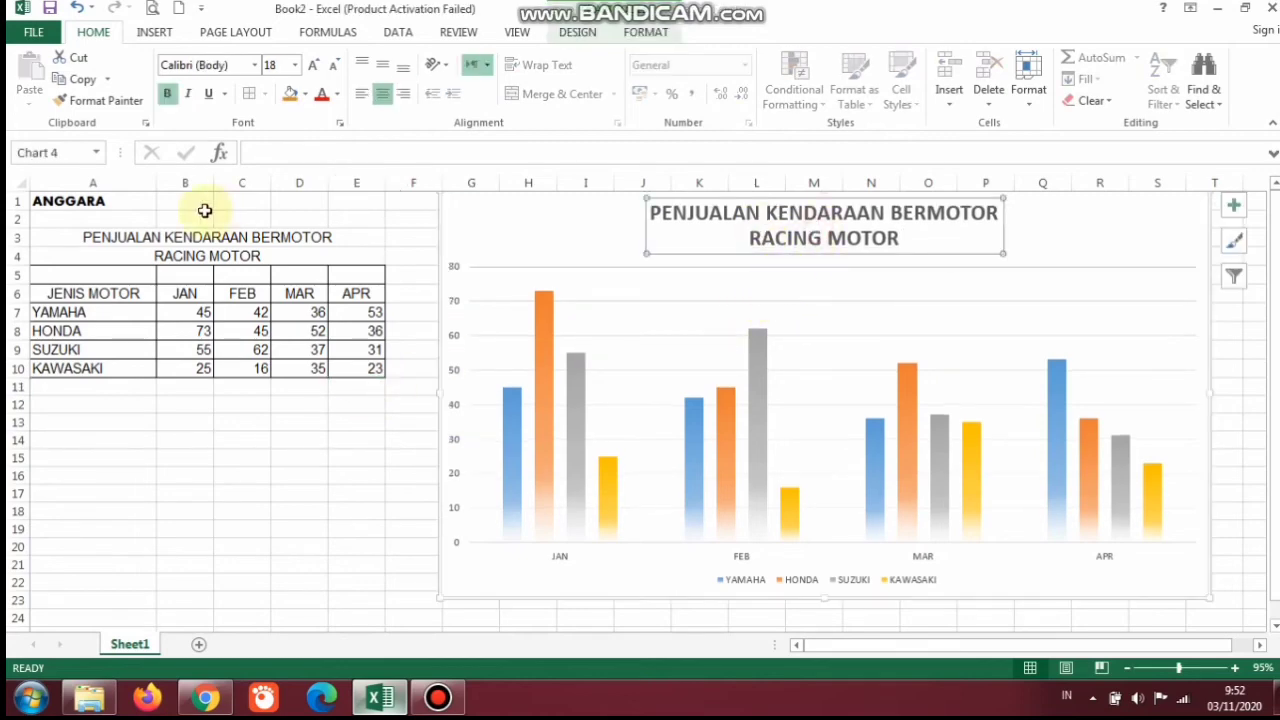
pyautogui.click(251, 242)
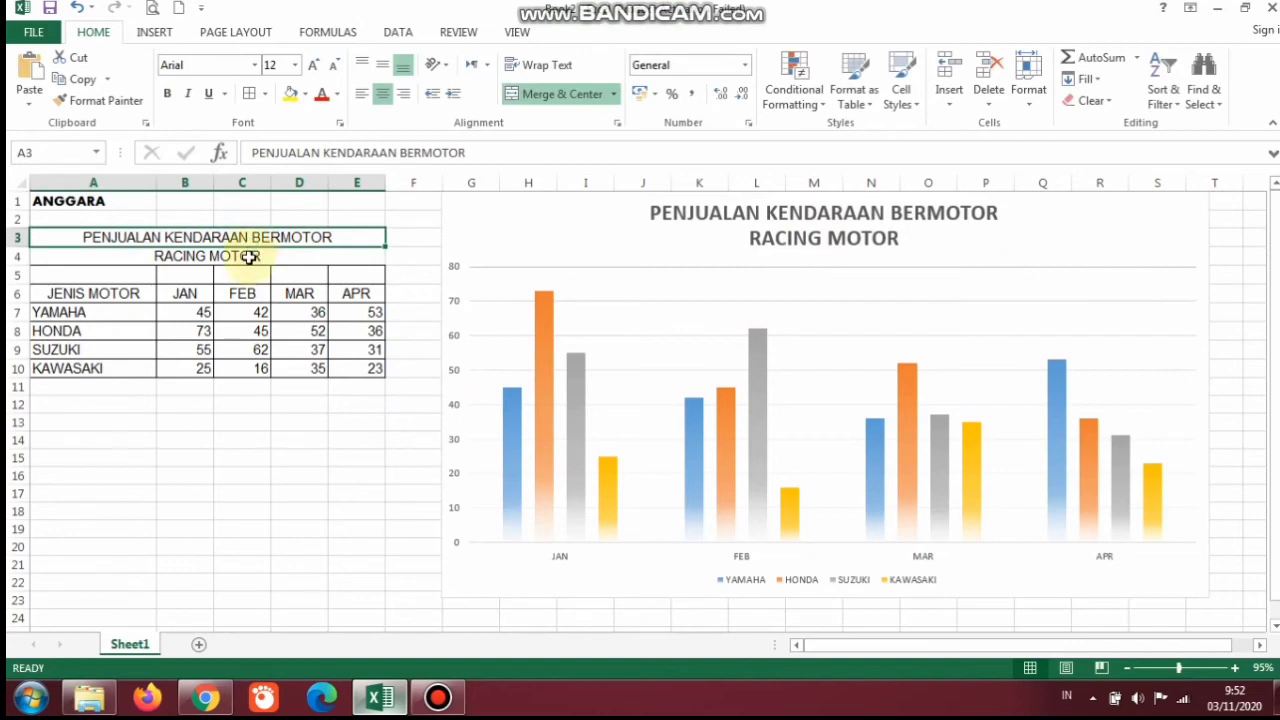
pyautogui.click(251, 256)
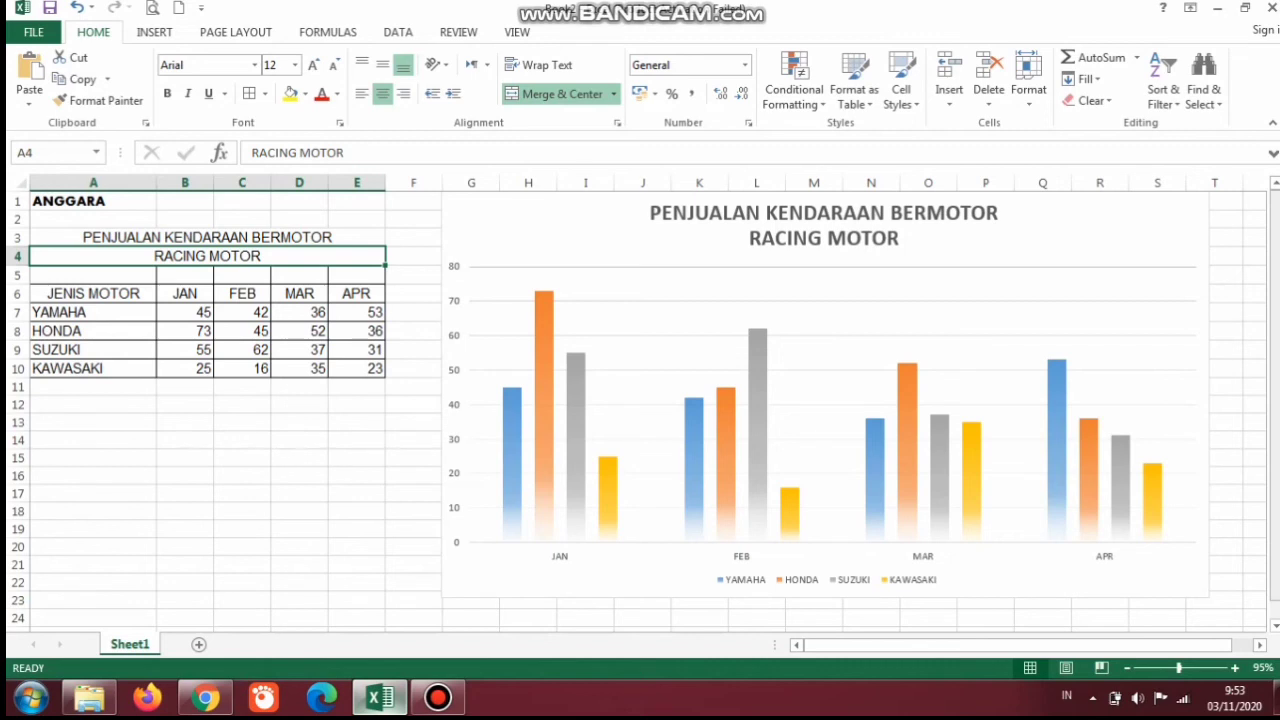
pyautogui.click(1234, 347)
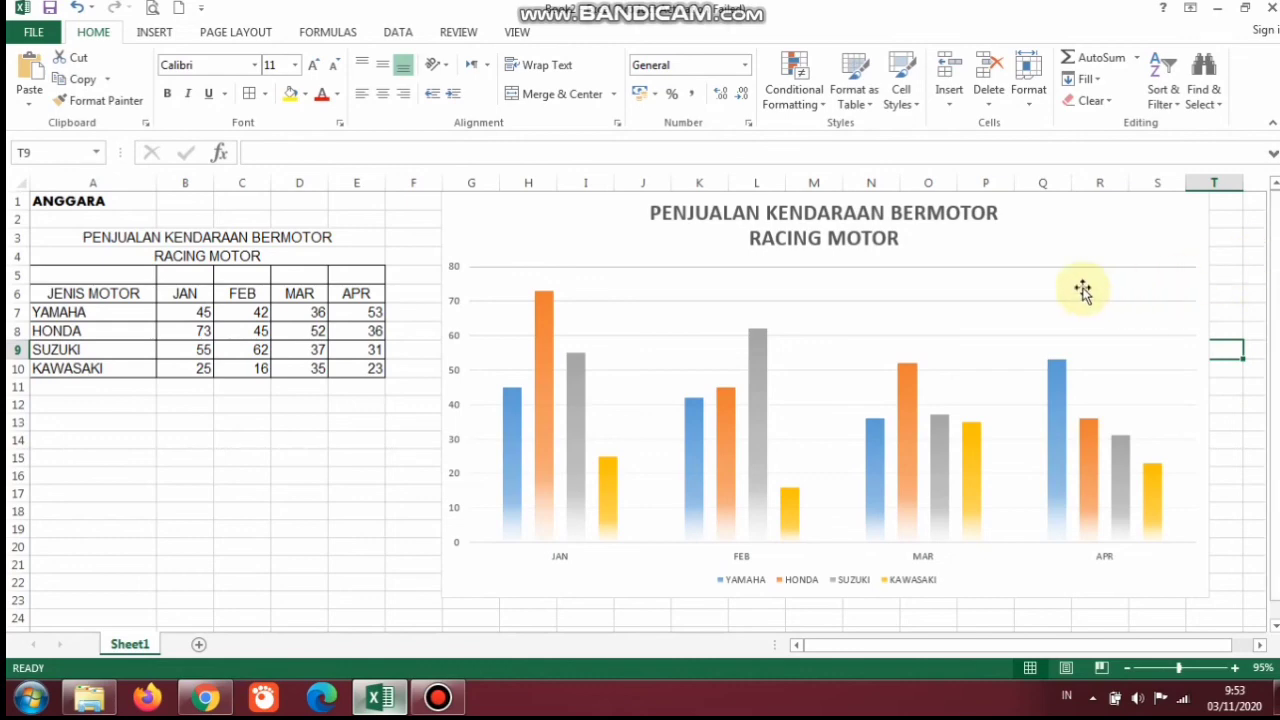
pyautogui.click(440, 692)
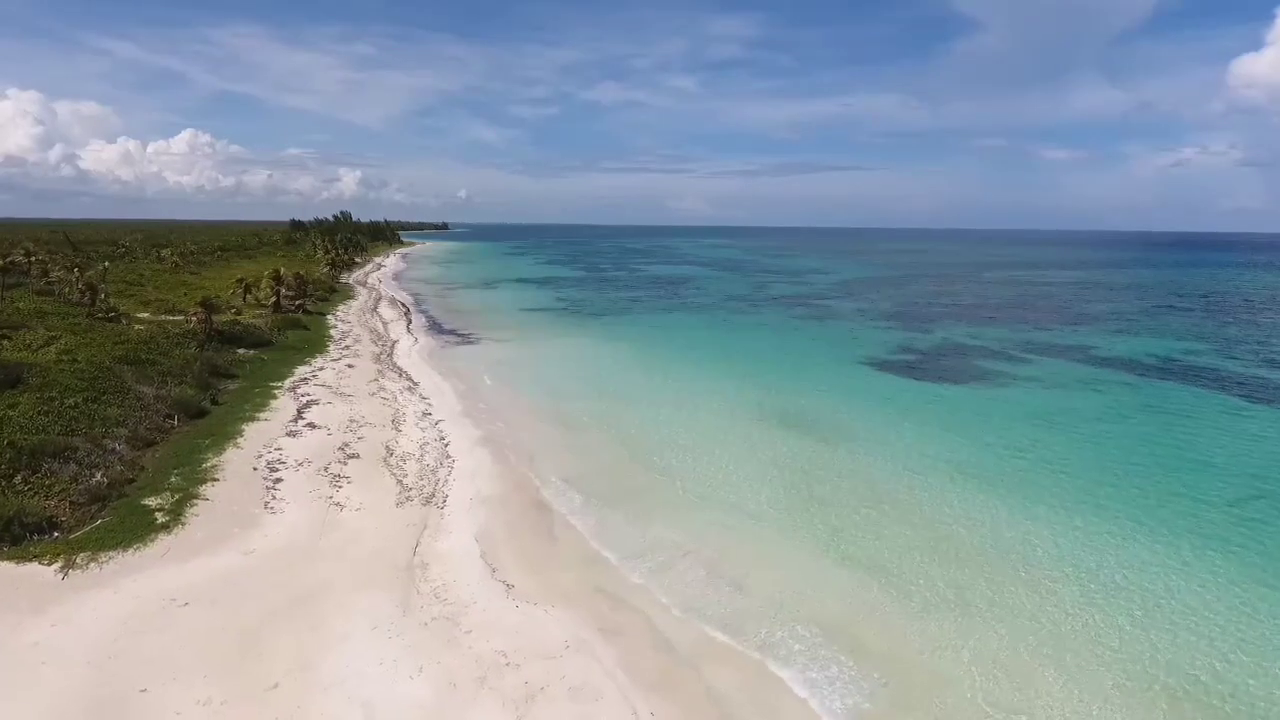